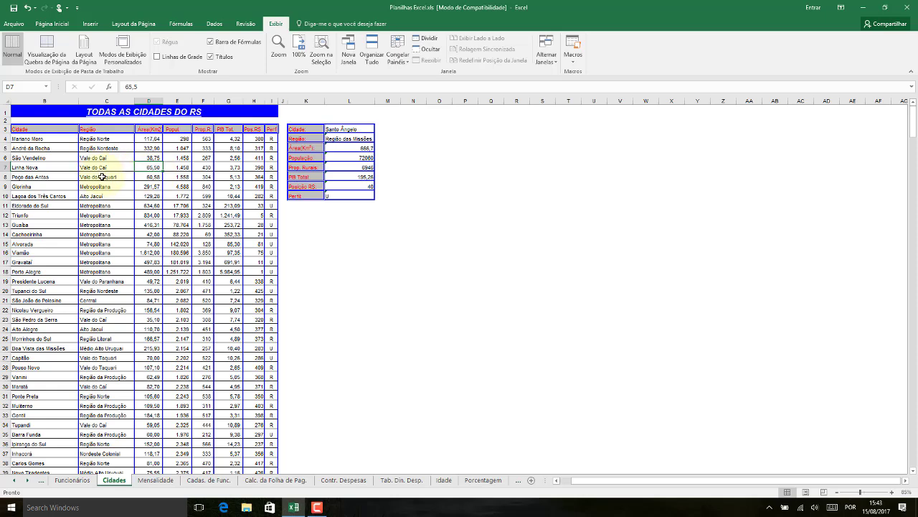
Step: Select several Cidades sheet cells (B7, C16, F16, C10, C7, C5) and glance at the file page
{"action": "left_click", "coordinate": [64, 170]}
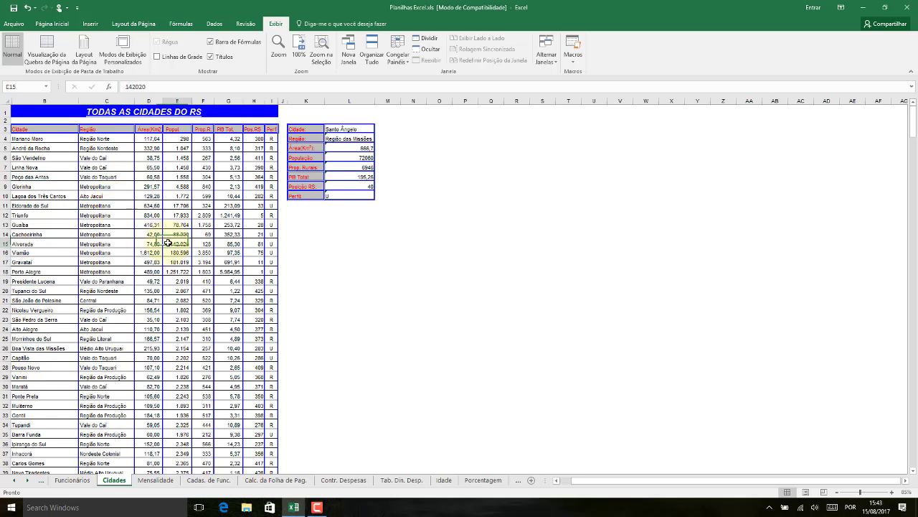
{"action": "left_click", "coordinate": [92, 253]}
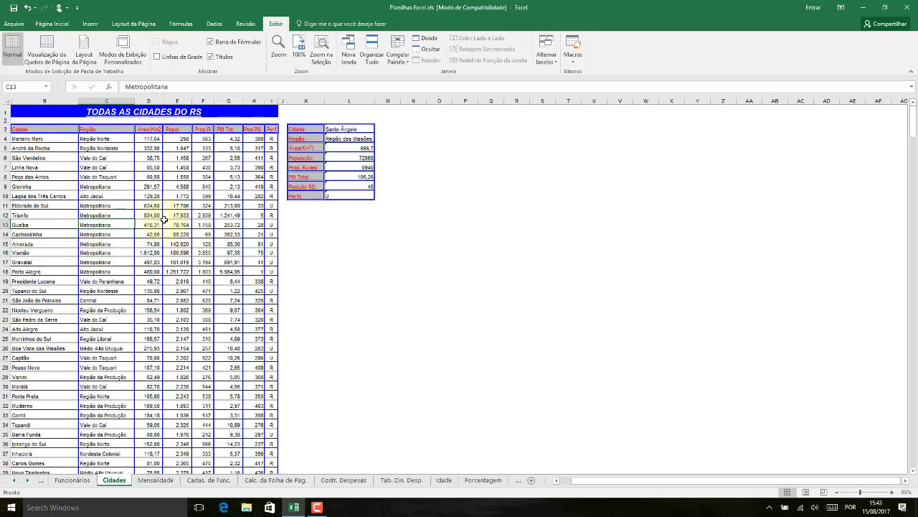
{"action": "left_click", "coordinate": [203, 253]}
{"action": "left_click", "coordinate": [43, 157]}
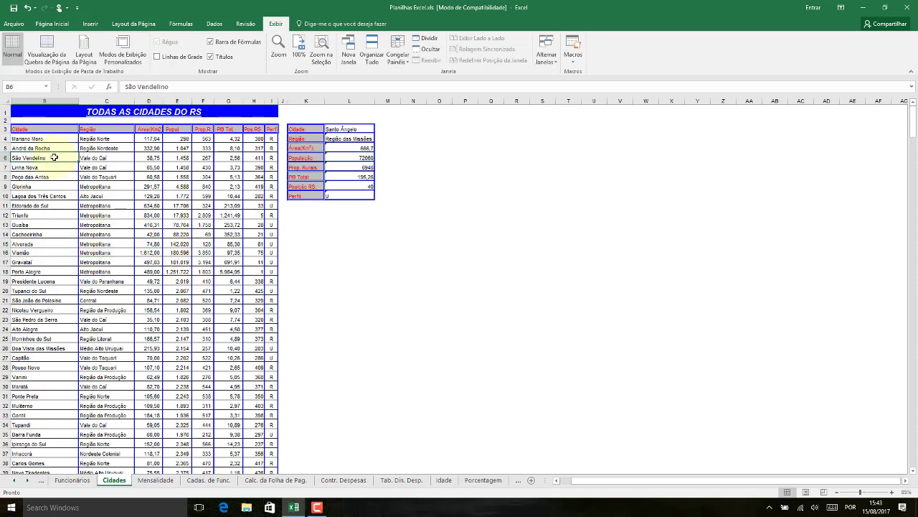
{"action": "left_click", "coordinate": [104, 196]}
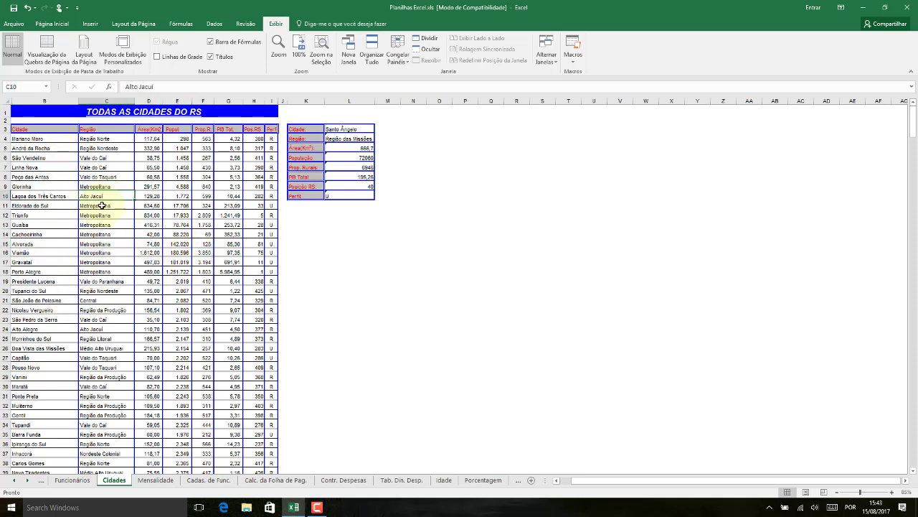
{"action": "left_click", "coordinate": [10, 23]}
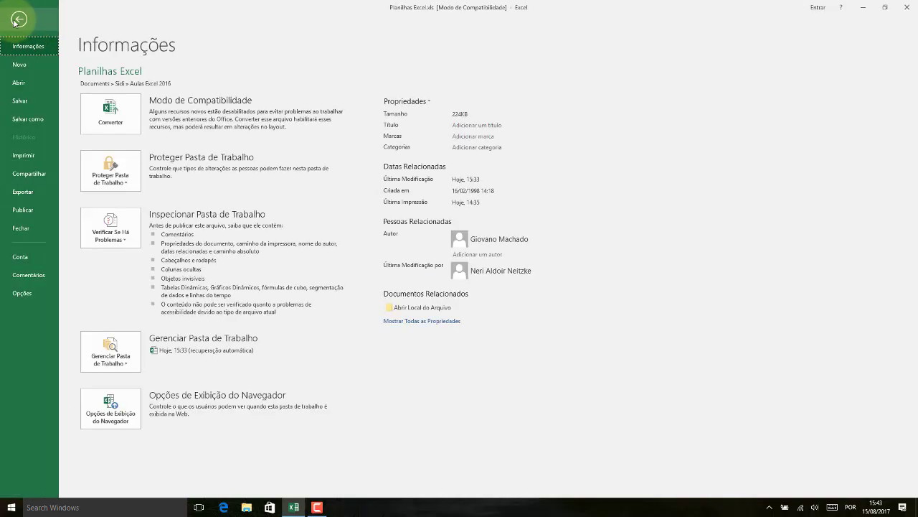
{"action": "left_click", "coordinate": [14, 22]}
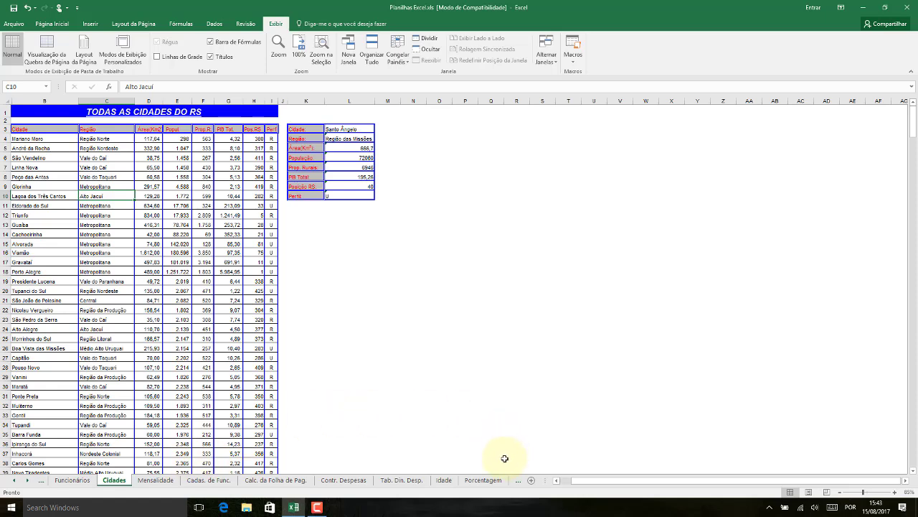
{"action": "left_click", "coordinate": [106, 167]}
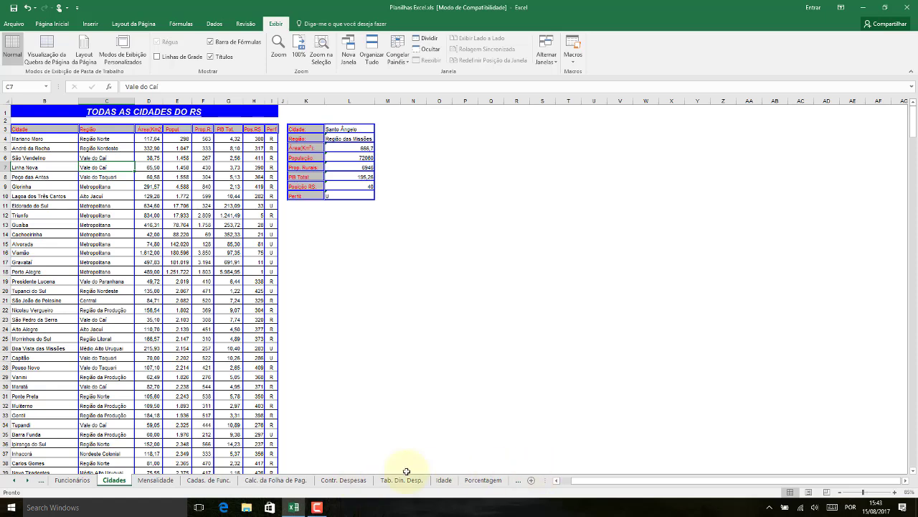
{"action": "left_click", "coordinate": [102, 148]}
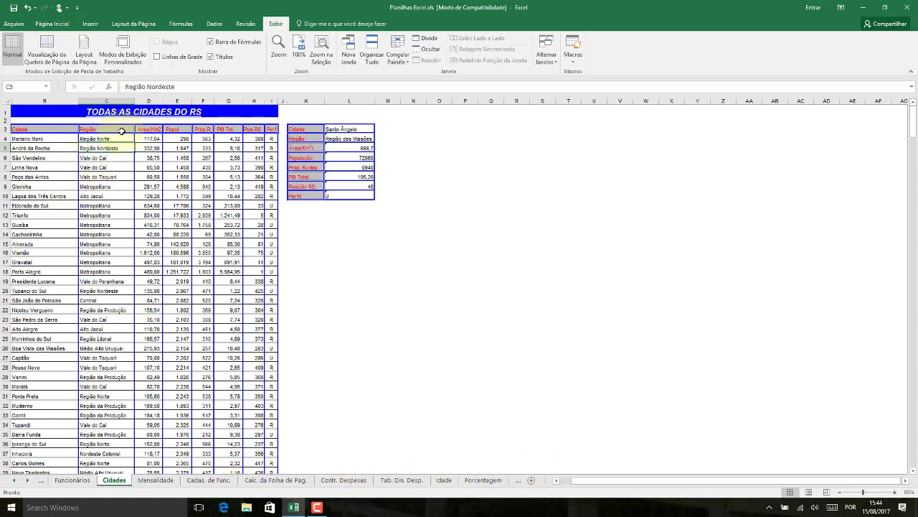
Step: Protect the Cidades sheet via Formatar > Proteger Planilha with a password, keeping default permissions, and confirm it
{"action": "left_click", "coordinate": [49, 24]}
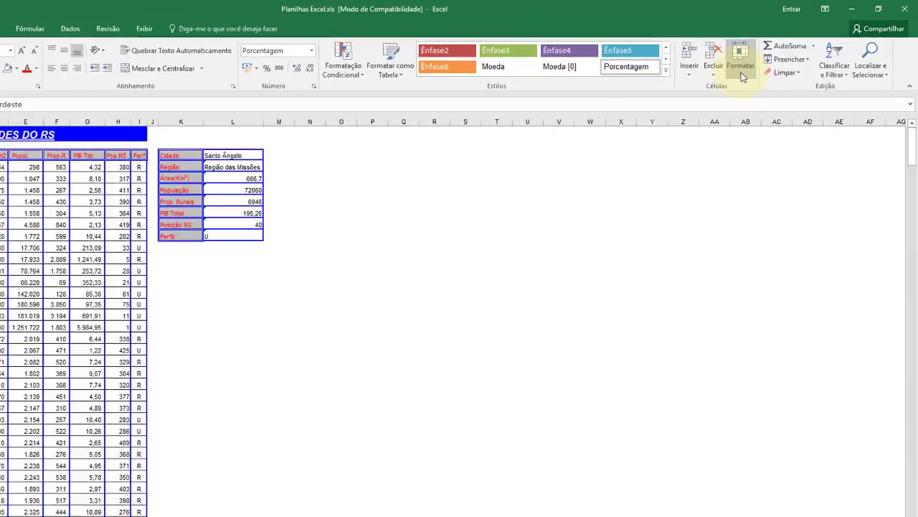
{"action": "left_click", "coordinate": [771, 63]}
{"action": "left_click", "coordinate": [703, 97]}
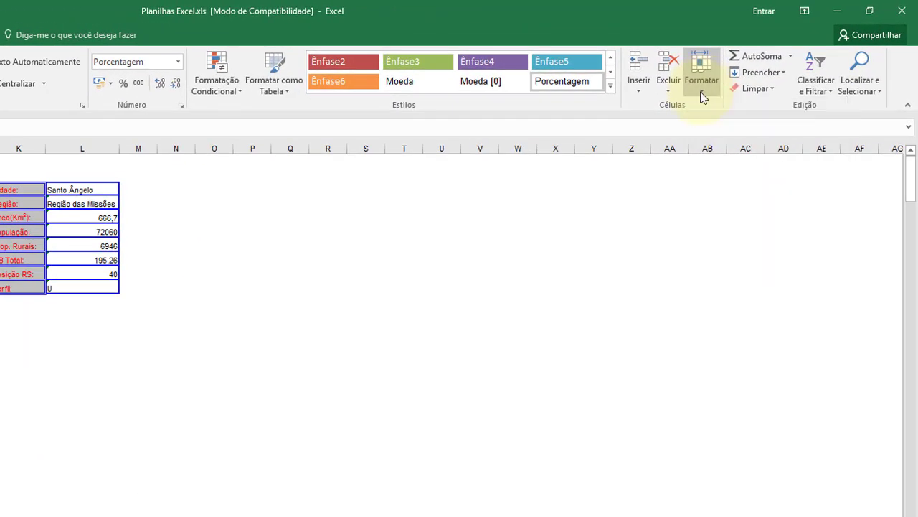
{"action": "left_click", "coordinate": [703, 97]}
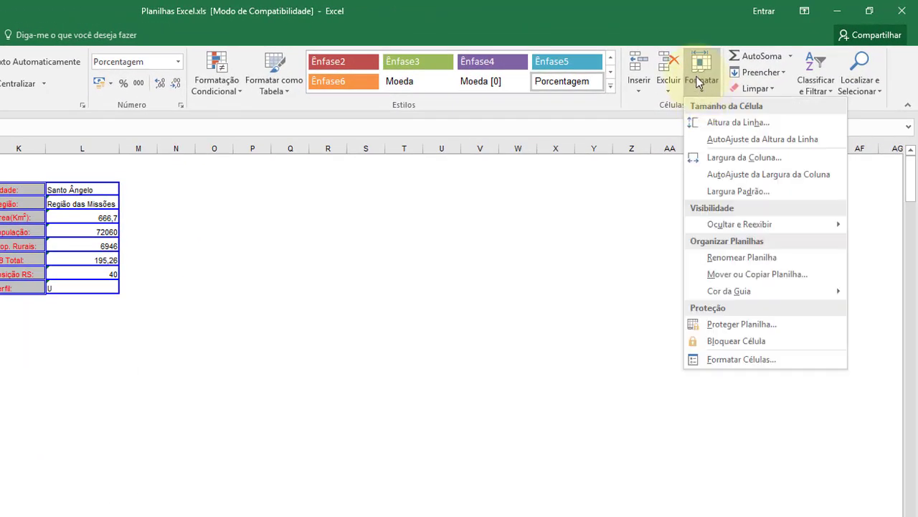
{"action": "mouse_move", "coordinate": [729, 291]}
{"action": "left_click", "coordinate": [739, 325]}
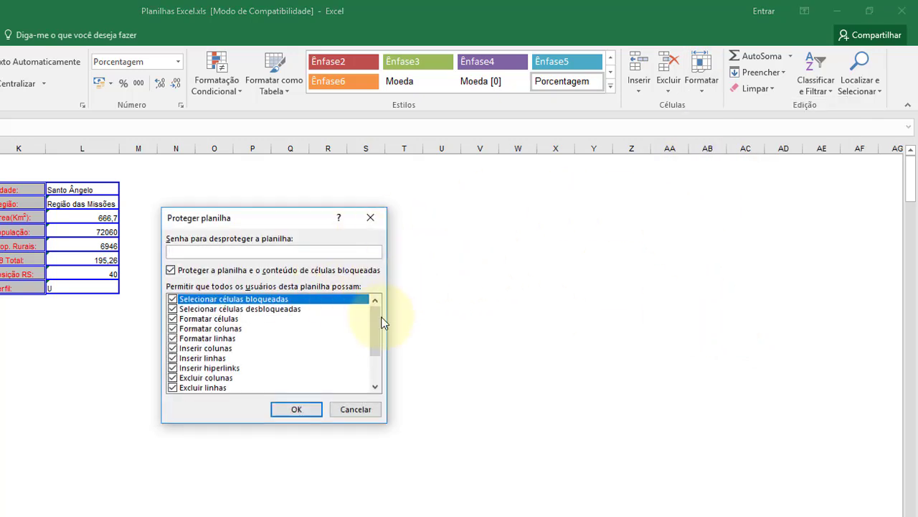
{"action": "mouse_move", "coordinate": [376, 318]}
{"action": "left_mouse_down"}
{"action": "mouse_move", "coordinate": [373, 356]}
{"action": "mouse_move", "coordinate": [373, 295]}
{"action": "left_mouse_up"}
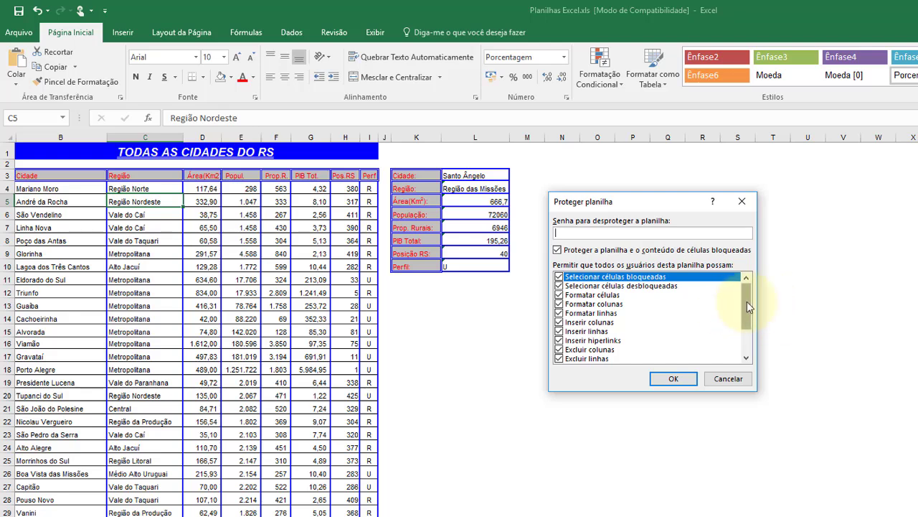
{"action": "mouse_move", "coordinate": [747, 304]}
{"action": "left_mouse_down"}
{"action": "mouse_move", "coordinate": [749, 320]}
{"action": "mouse_move", "coordinate": [759, 294]}
{"action": "mouse_move", "coordinate": [757, 336]}
{"action": "left_mouse_up"}
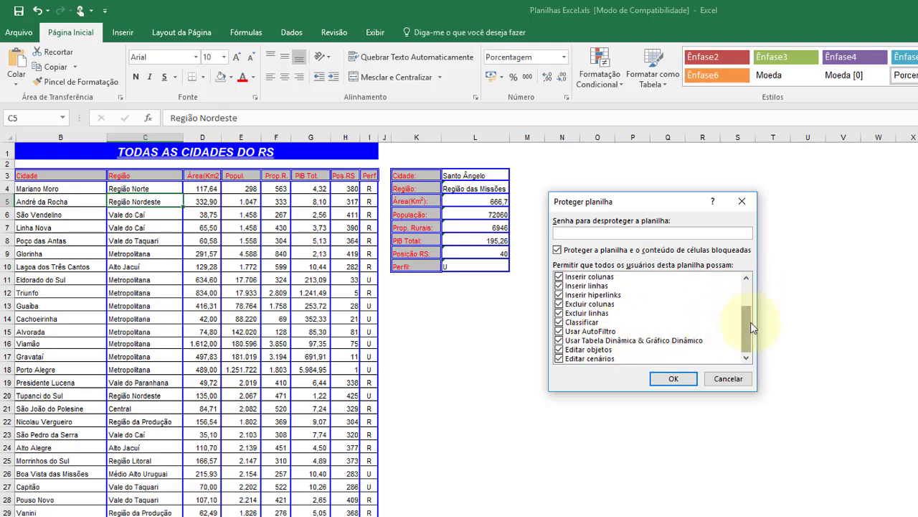
{"action": "left_click_drag", "start_coordinate": [751, 327], "coordinate": [751, 276]}
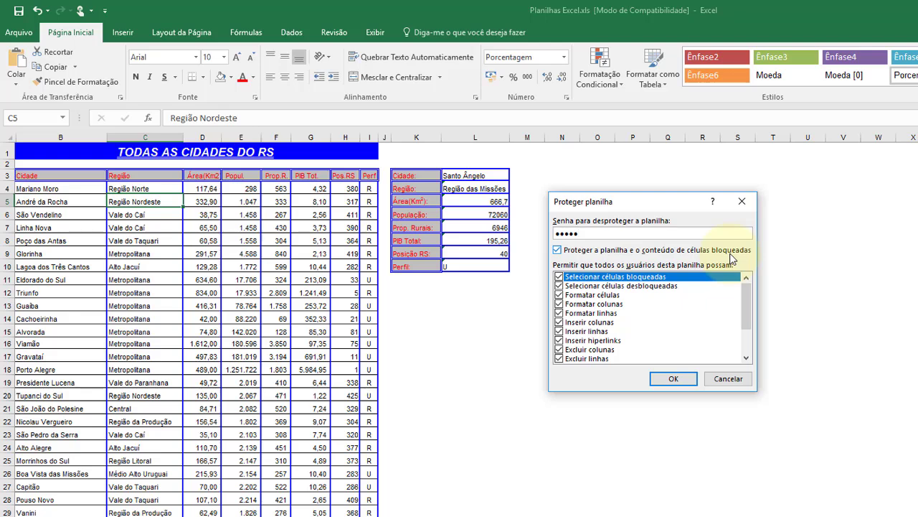
{"action": "left_click", "coordinate": [673, 380]}
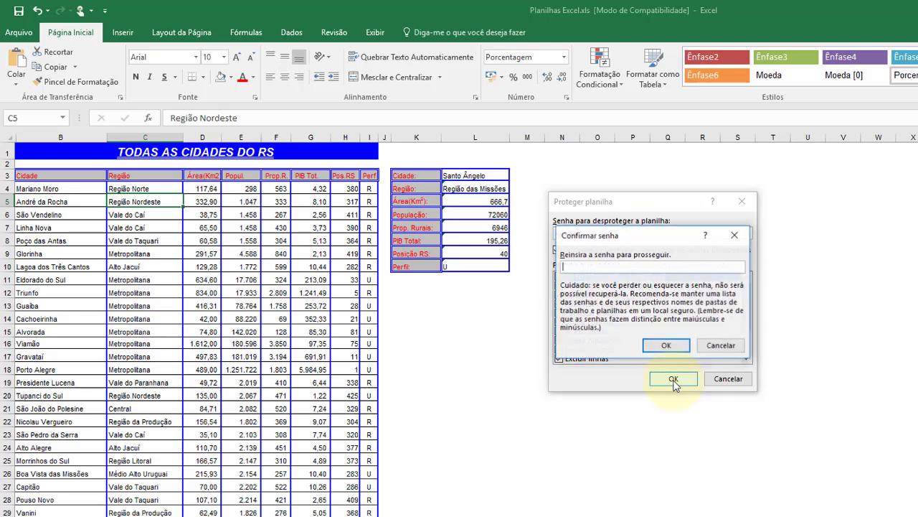
{"action": "left_click", "coordinate": [685, 343]}
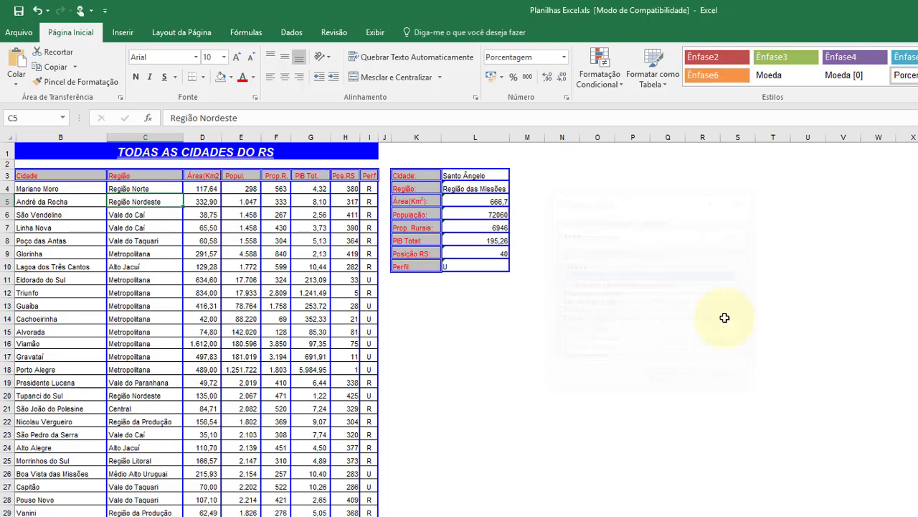
Step: Test the protection by selecting cells B4, C4, C5 and C13, then view the file information page
{"action": "left_click", "coordinate": [154, 190]}
{"action": "left_click", "coordinate": [71, 188]}
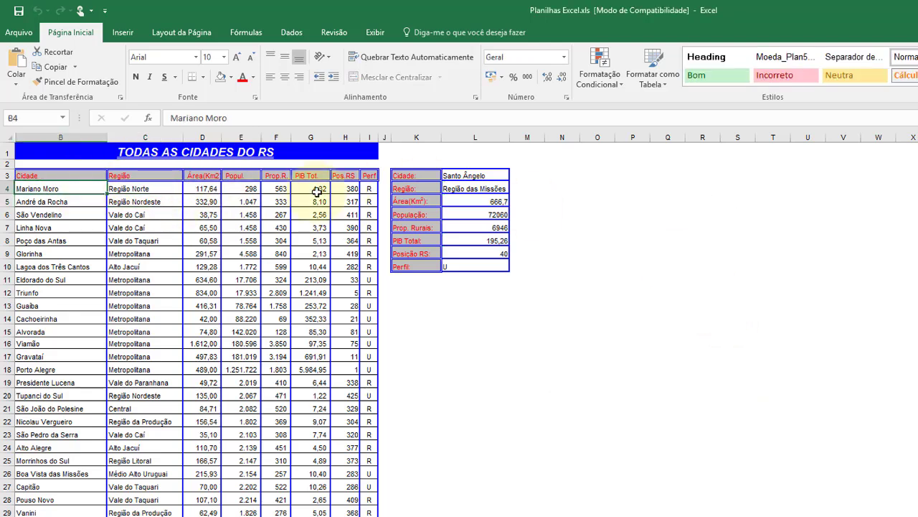
{"action": "left_click", "coordinate": [291, 32]}
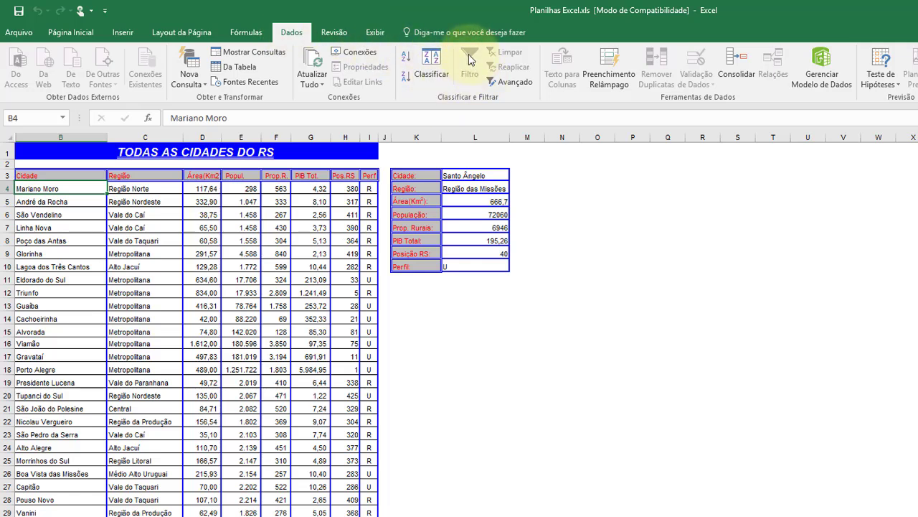
{"action": "left_click", "coordinate": [147, 189]}
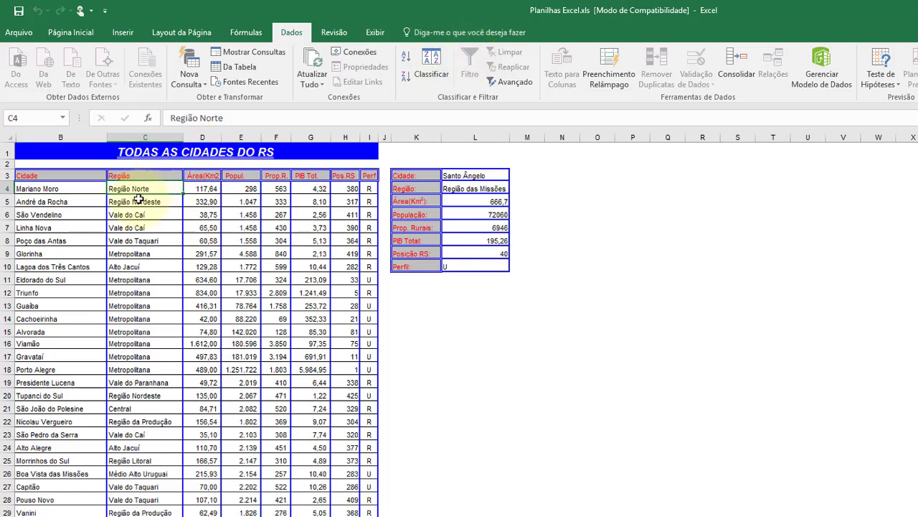
{"action": "key", "text": "Down"}
{"action": "key", "text": "Down"}
{"action": "key", "text": "Right"}
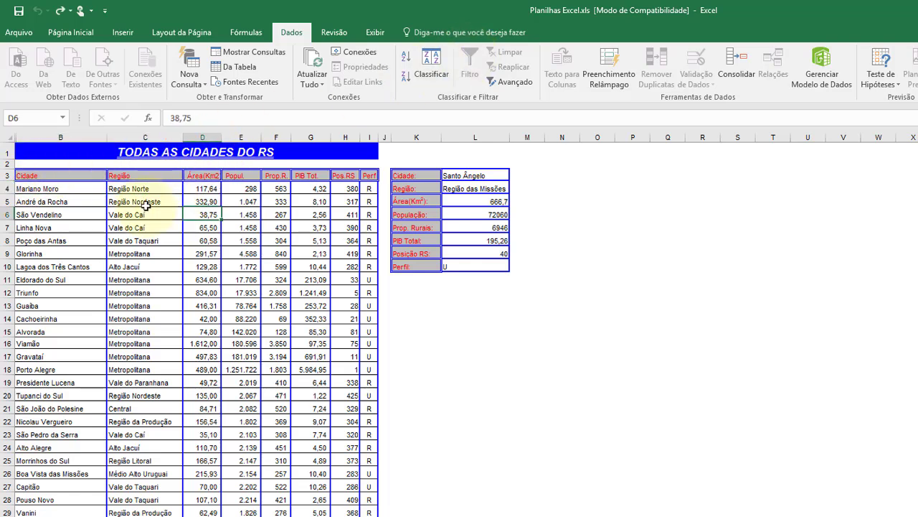
{"action": "left_click", "coordinate": [149, 201]}
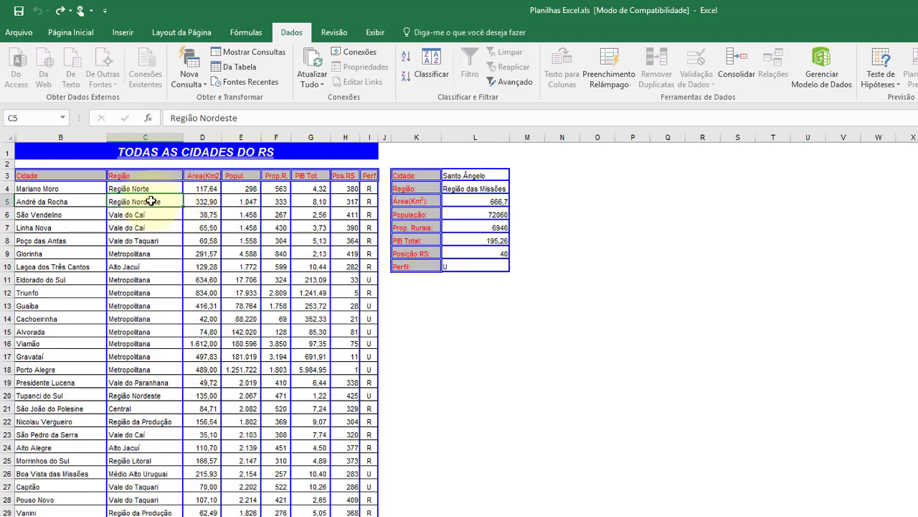
{"action": "left_click", "coordinate": [141, 309]}
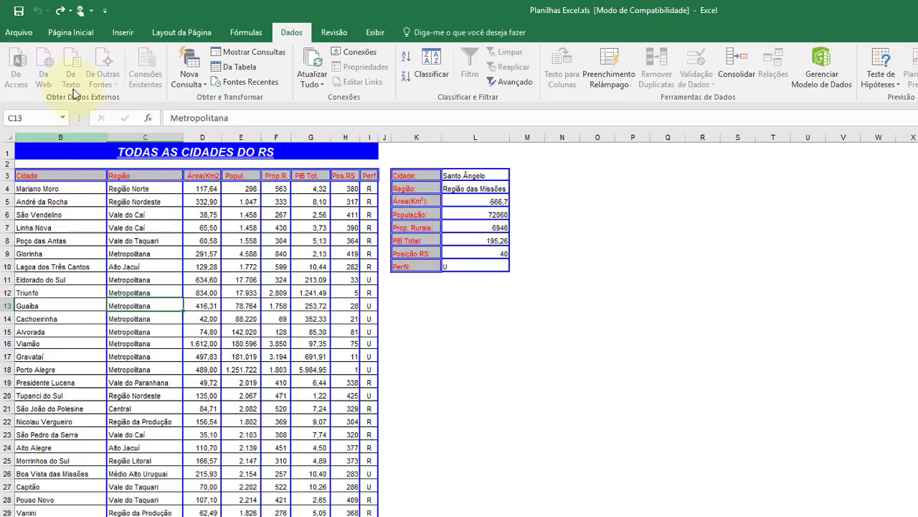
{"action": "left_click", "coordinate": [19, 32]}
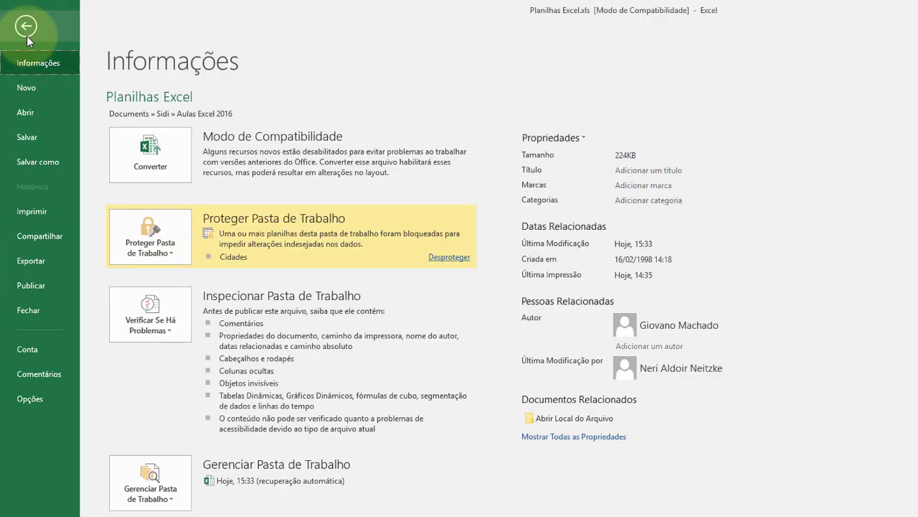
Step: Start saving a copy to the Documents folder and bring up Tools > General Options
{"action": "left_click", "coordinate": [27, 158]}
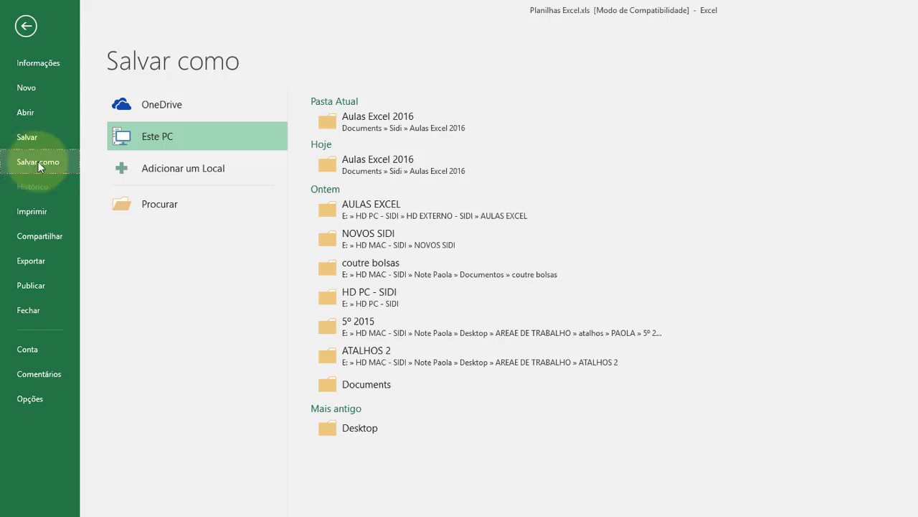
{"action": "left_click", "coordinate": [394, 391]}
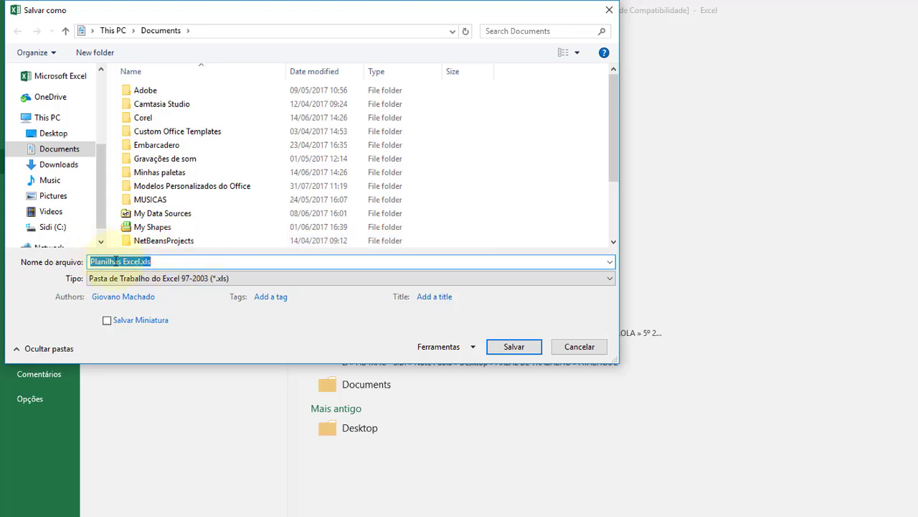
{"action": "left_click", "coordinate": [452, 348]}
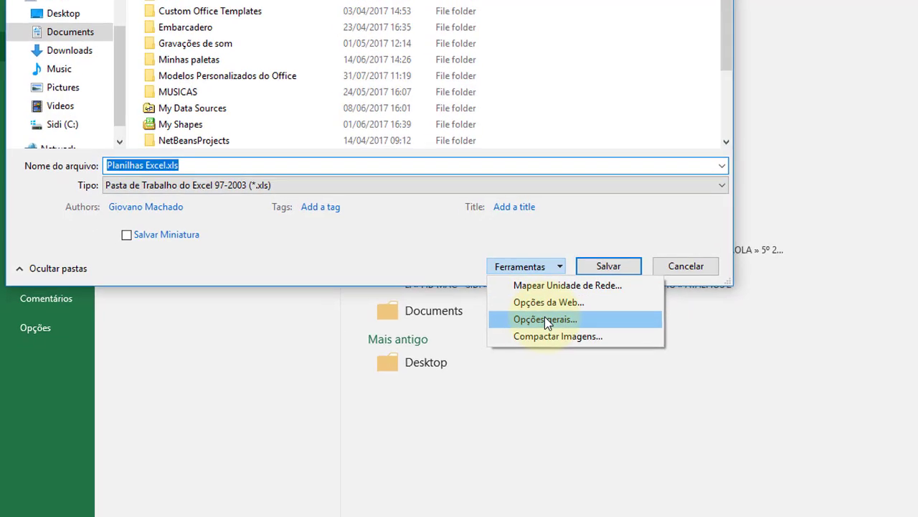
{"action": "left_click", "coordinate": [466, 388]}
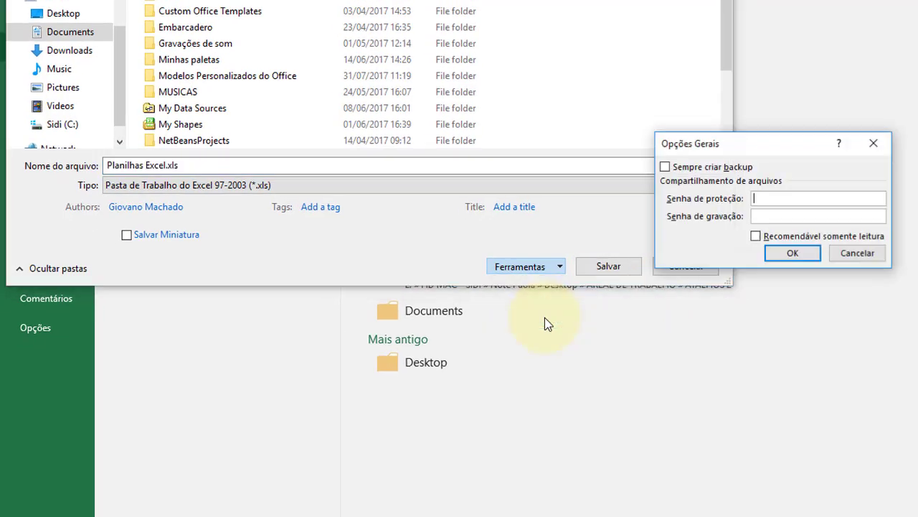
Step: Set a password required to open the file, confirm it, and save the workbook
{"action": "left_click", "coordinate": [769, 198]}
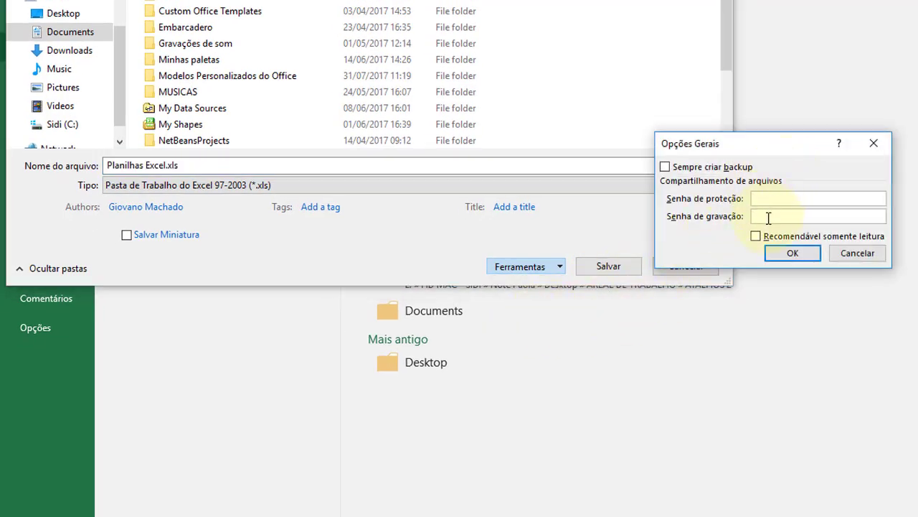
{"action": "left_click", "coordinate": [768, 217]}
{"action": "left_click", "coordinate": [802, 199]}
{"action": "left_click_drag", "start_coordinate": [823, 149], "coordinate": [803, 143]}
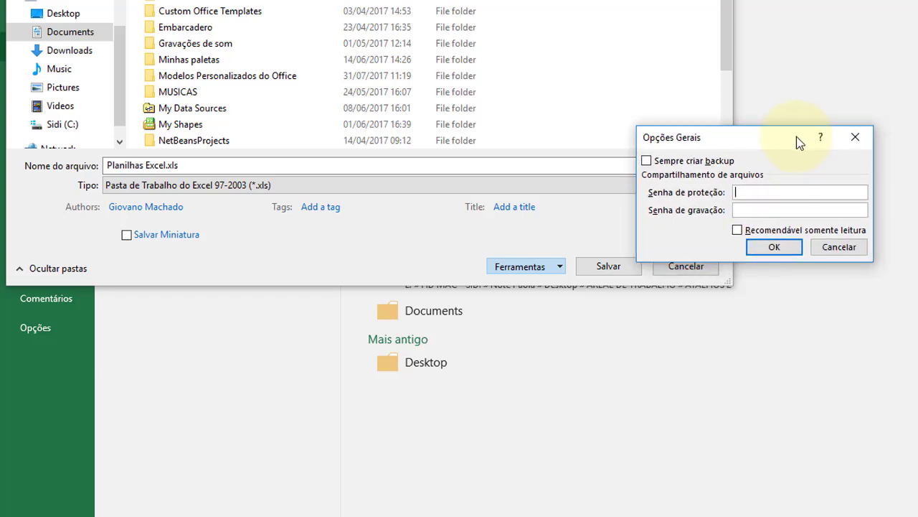
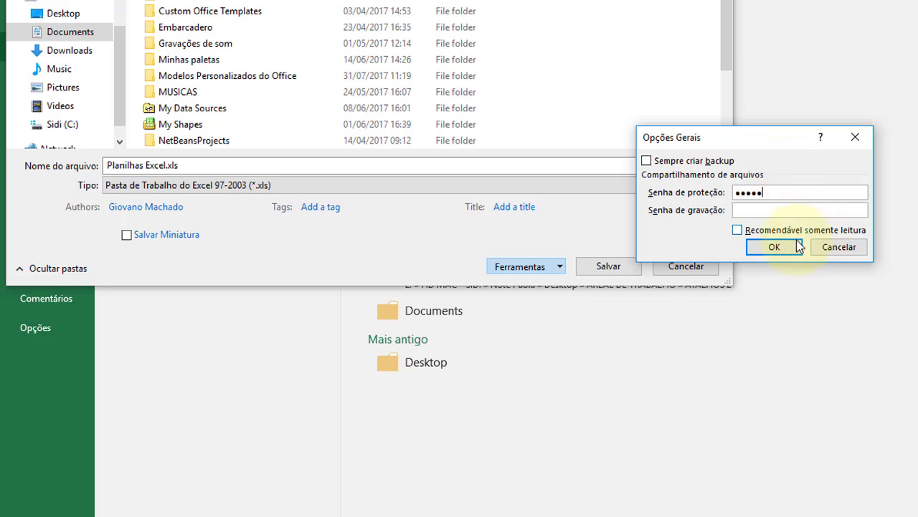
{"action": "left_click", "coordinate": [776, 246]}
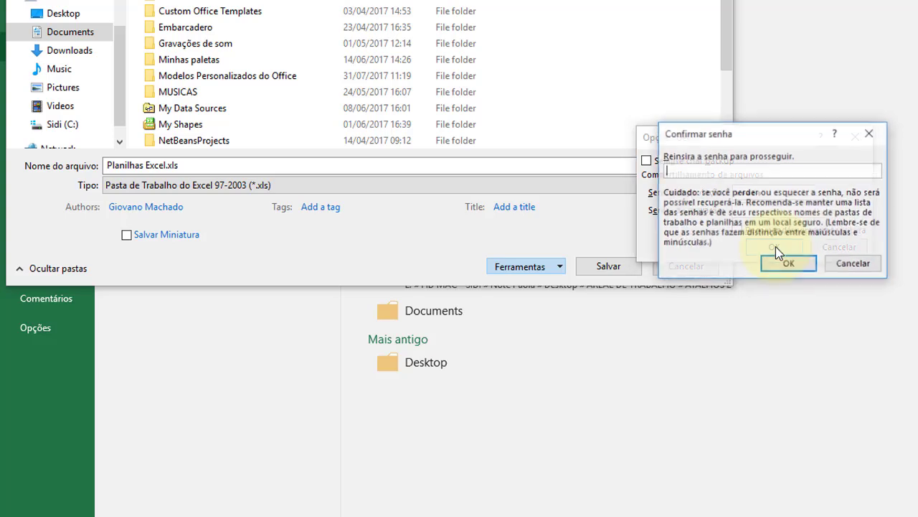
{"action": "type", "text": "1"}
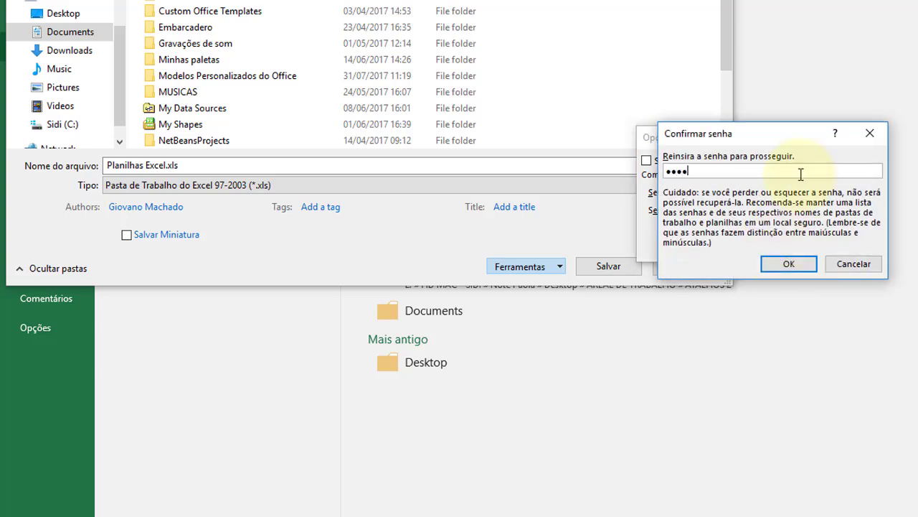
{"action": "left_click", "coordinate": [784, 268]}
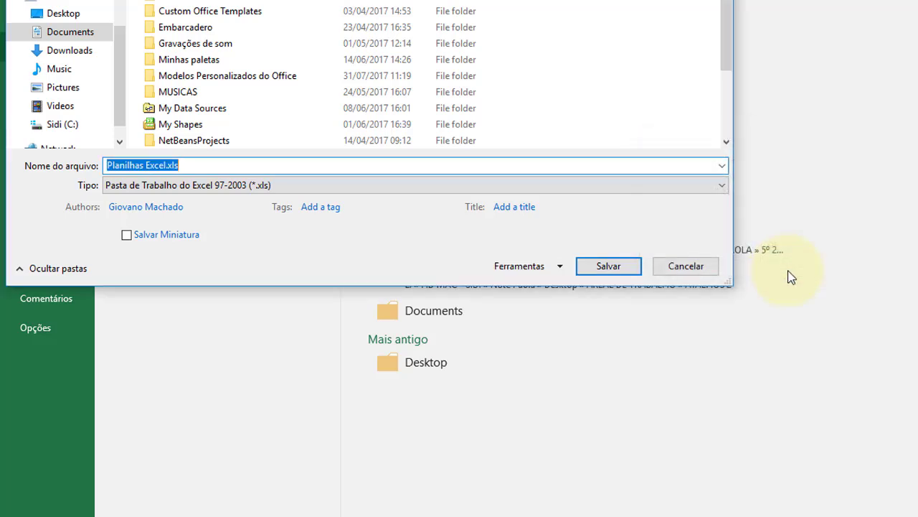
{"action": "left_click", "coordinate": [624, 267]}
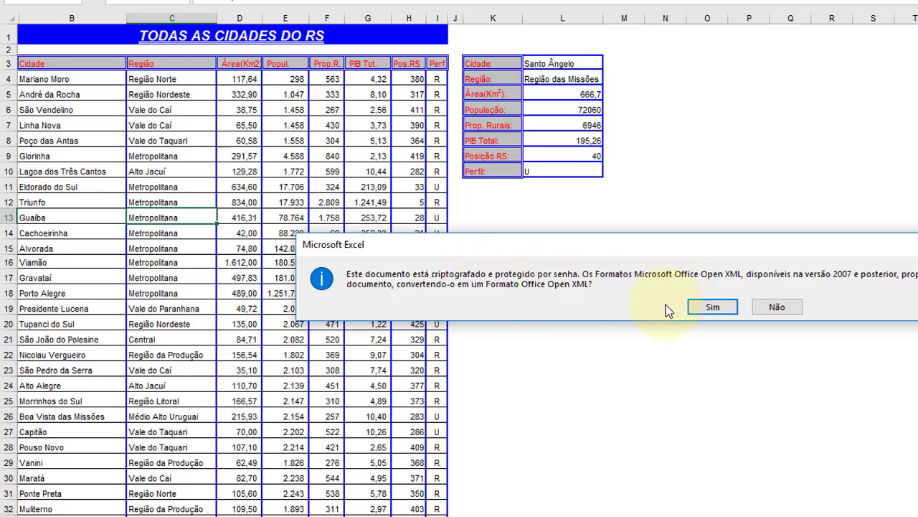
Step: Accept the Open XML conversion prompt and close Excel with Alt+F4
{"action": "left_click", "coordinate": [721, 309]}
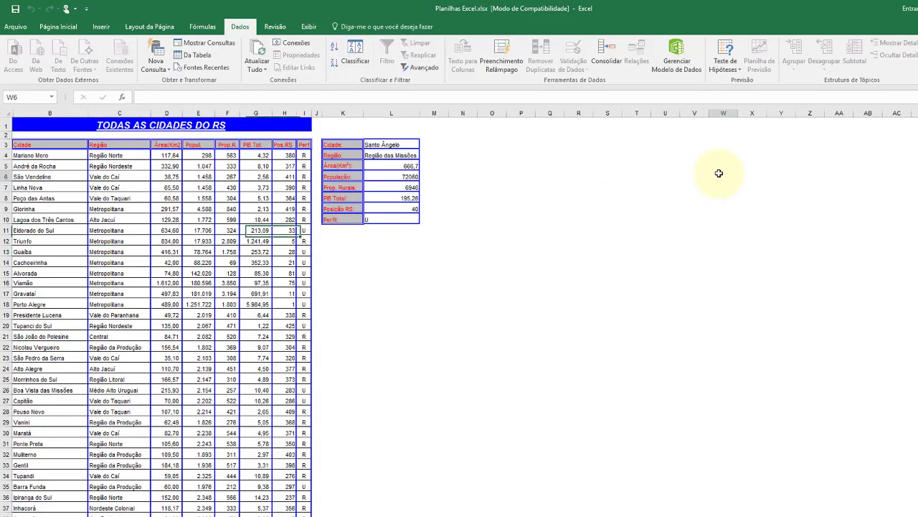
{"action": "left_click", "coordinate": [720, 174]}
{"action": "key", "text": "alt+F4"}
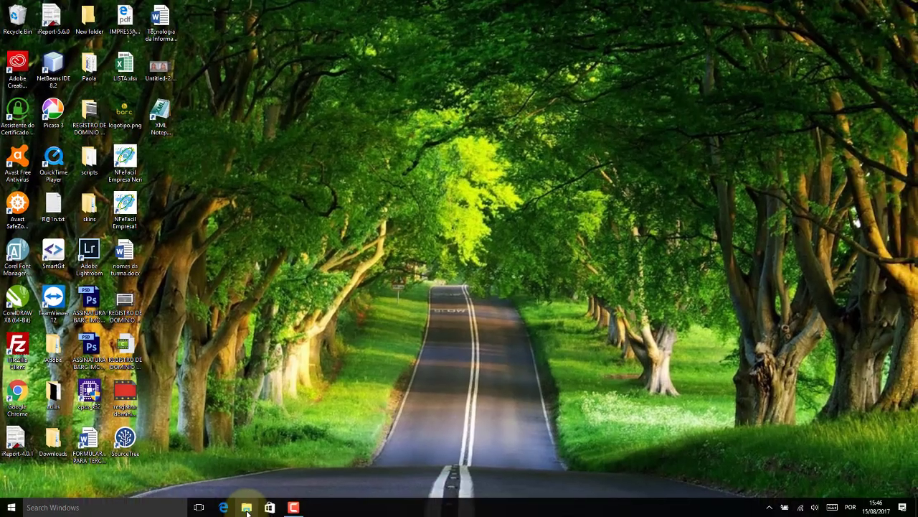
Step: From File Explorer's Documents folder, open Planilhas Excel.xlsx in Excel
{"action": "left_click", "coordinate": [246, 509]}
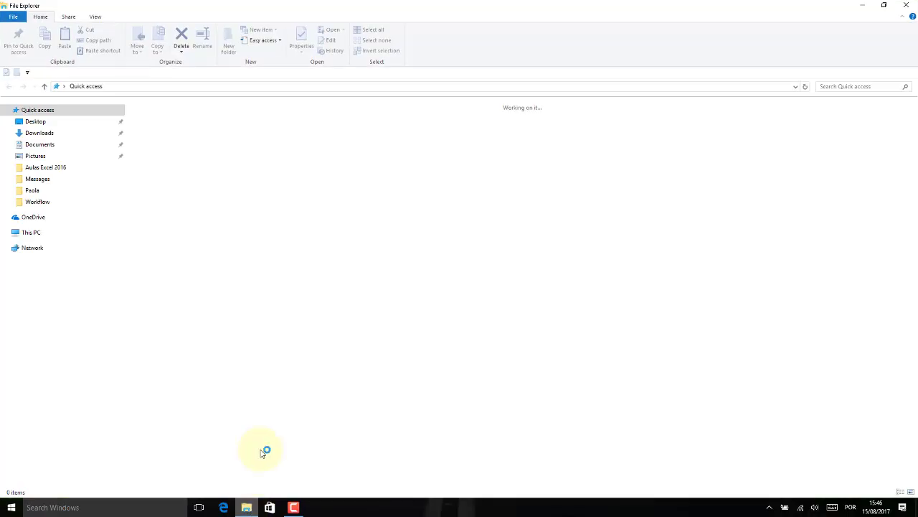
{"action": "left_click", "coordinate": [40, 144]}
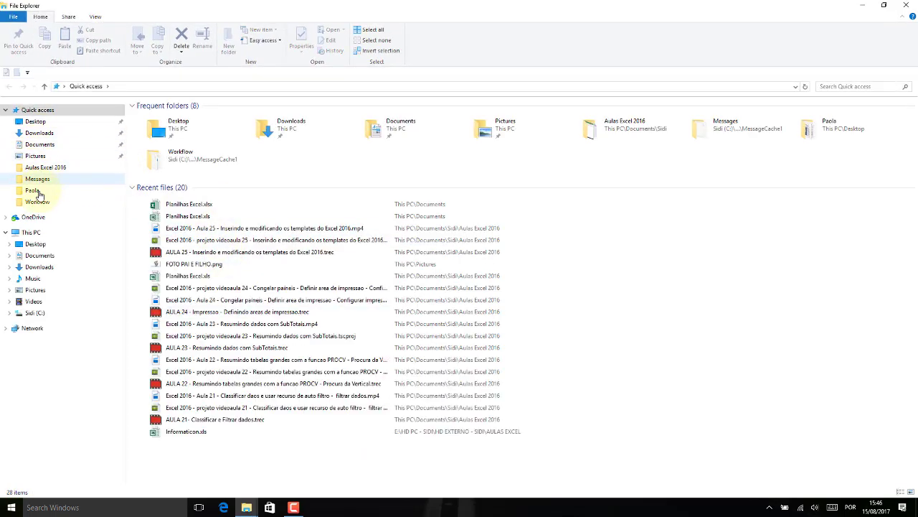
{"action": "left_click", "coordinate": [40, 144]}
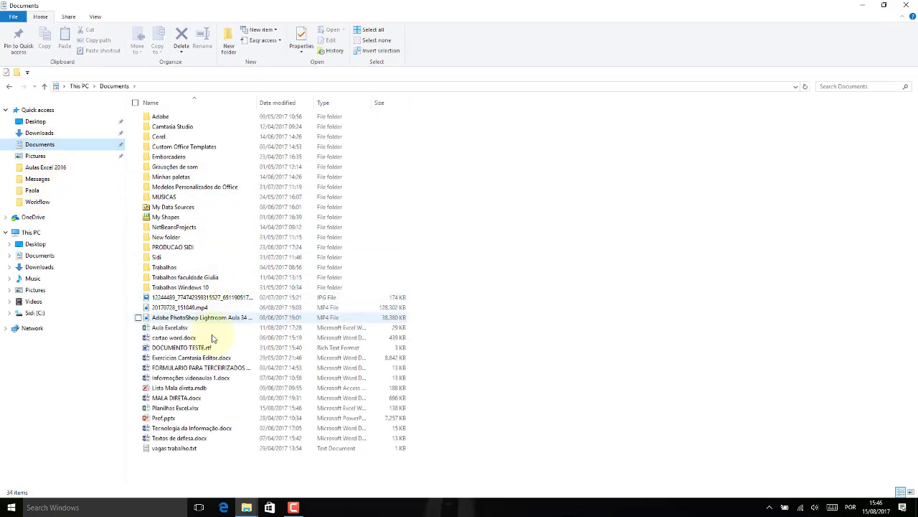
{"action": "left_click", "coordinate": [190, 407]}
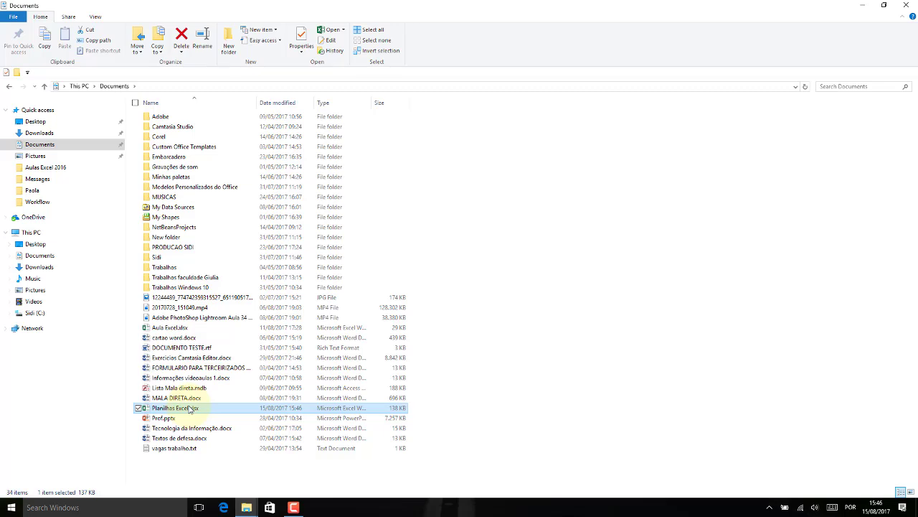
{"action": "double_click", "coordinate": [190, 407]}
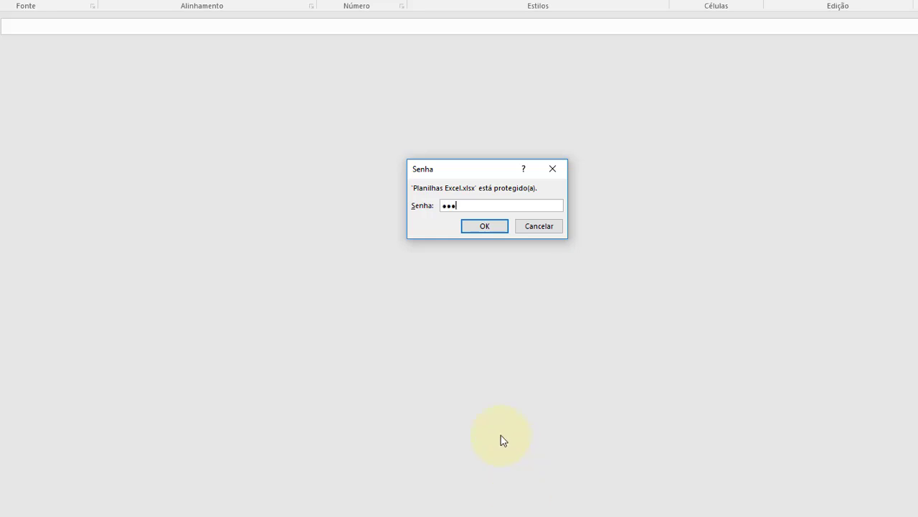
Step: After a wrong password attempt, reopen Planilhas Excel.xlsx from Recent files with the correct password
{"action": "left_click", "coordinate": [483, 230]}
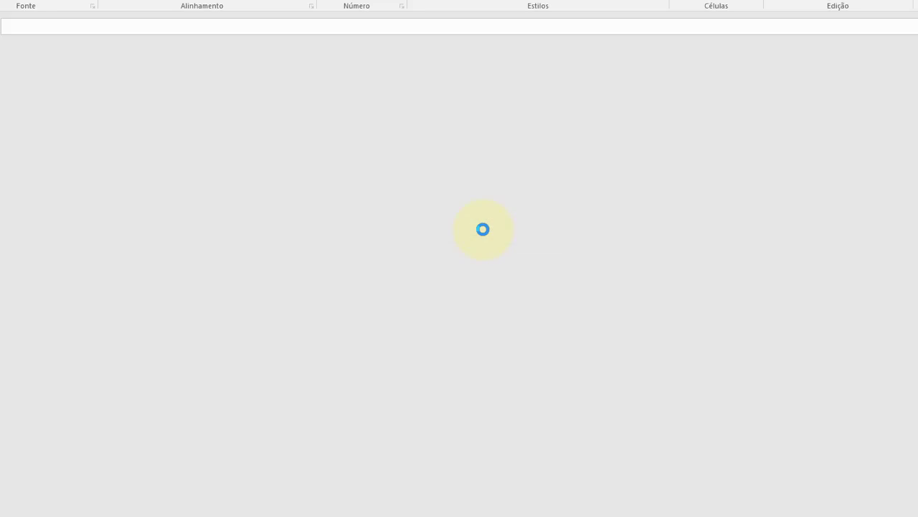
{"action": "left_click", "coordinate": [460, 288]}
{"action": "left_click", "coordinate": [13, 26]}
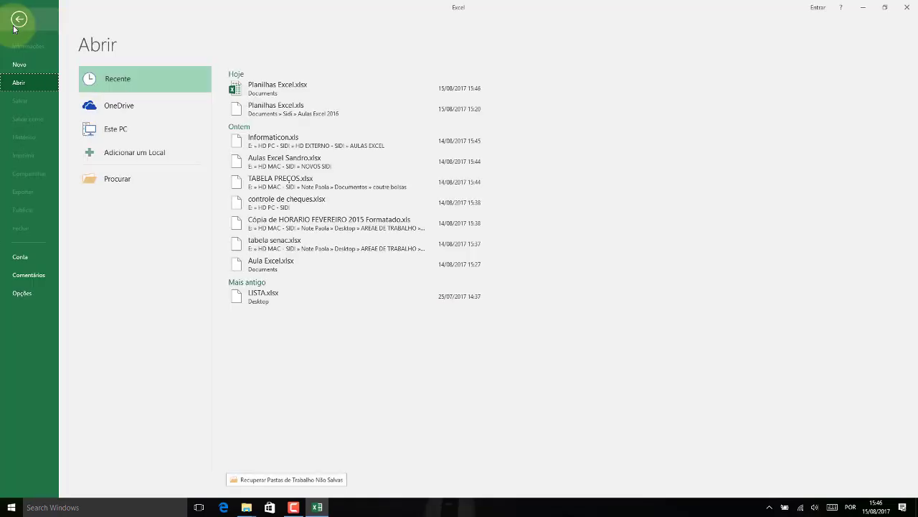
{"action": "left_click", "coordinate": [302, 85]}
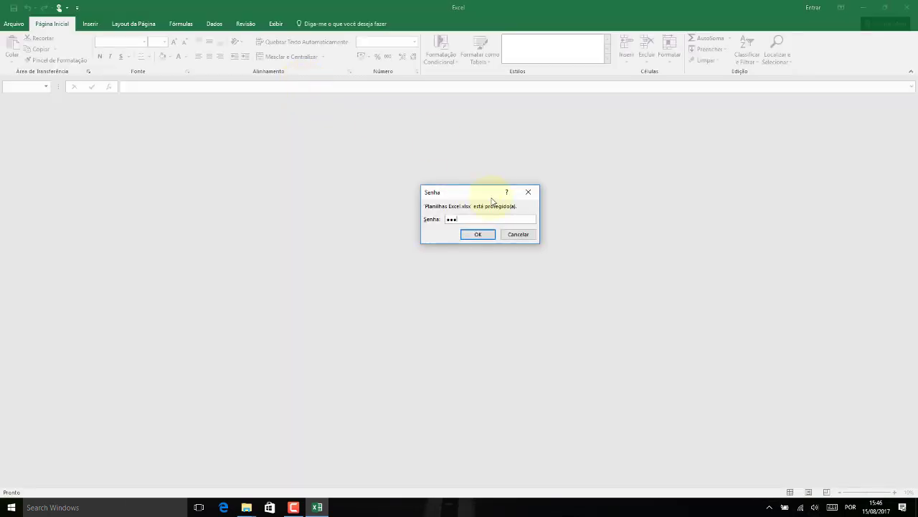
{"action": "left_click", "coordinate": [478, 234]}
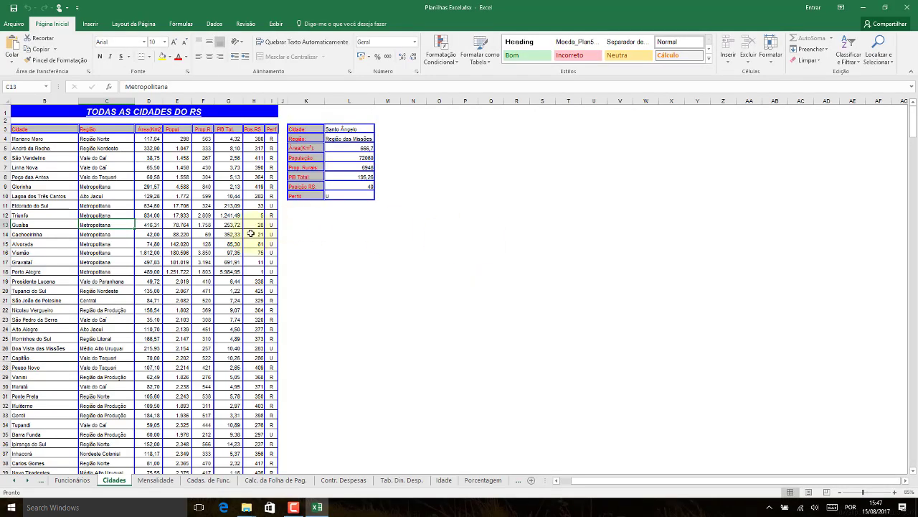
Step: Select cells H14 and F14, then go to Save As in the File menu
{"action": "left_click", "coordinate": [253, 234]}
{"action": "left_click", "coordinate": [203, 233]}
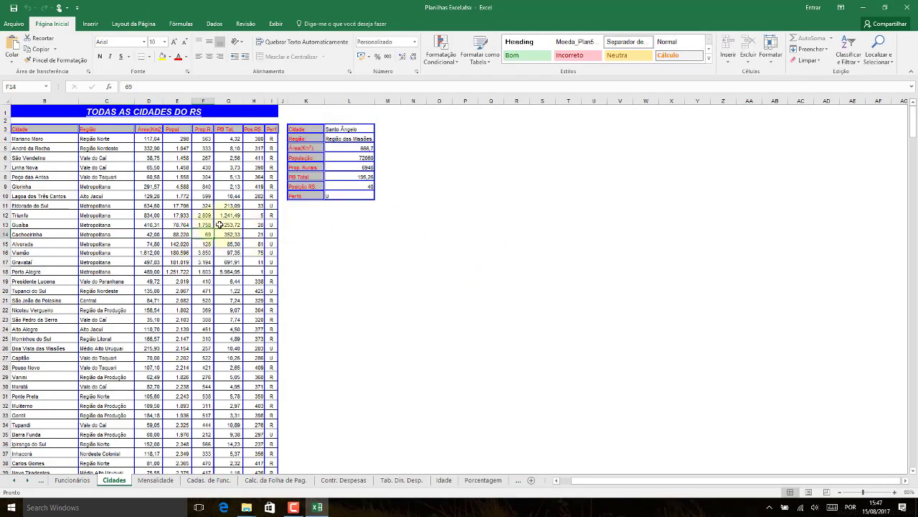
{"action": "left_click", "coordinate": [14, 24]}
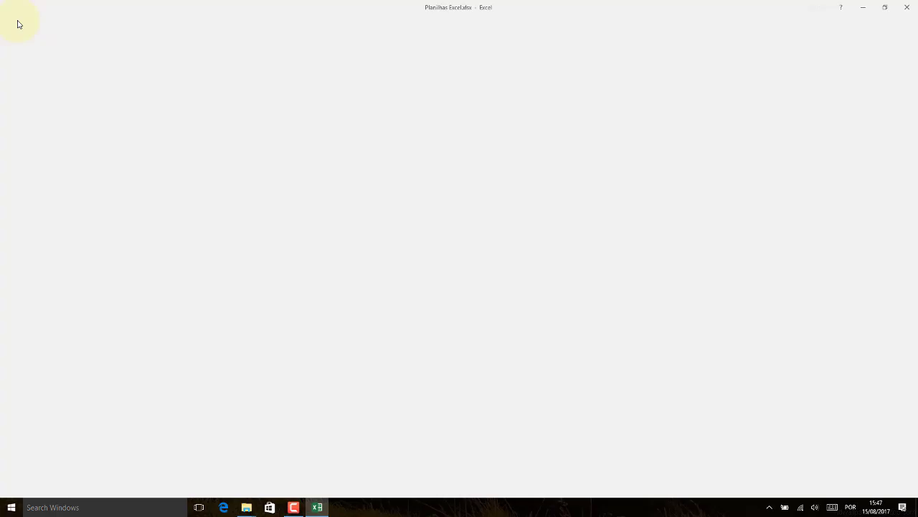
{"action": "left_click", "coordinate": [40, 119]}
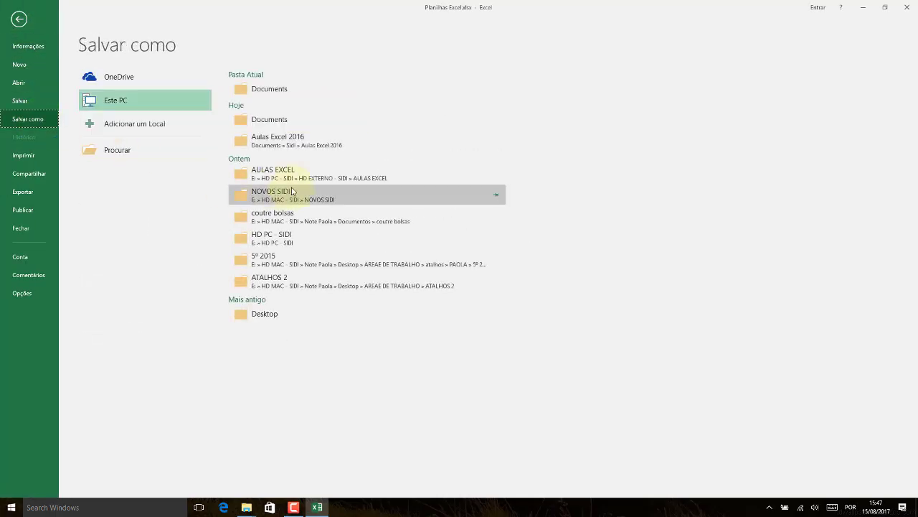
Step: Overwrite Planilhas Excel.xlsx in Documents with the open password cleared and a confirmed password to modify
{"action": "left_click", "coordinate": [251, 89]}
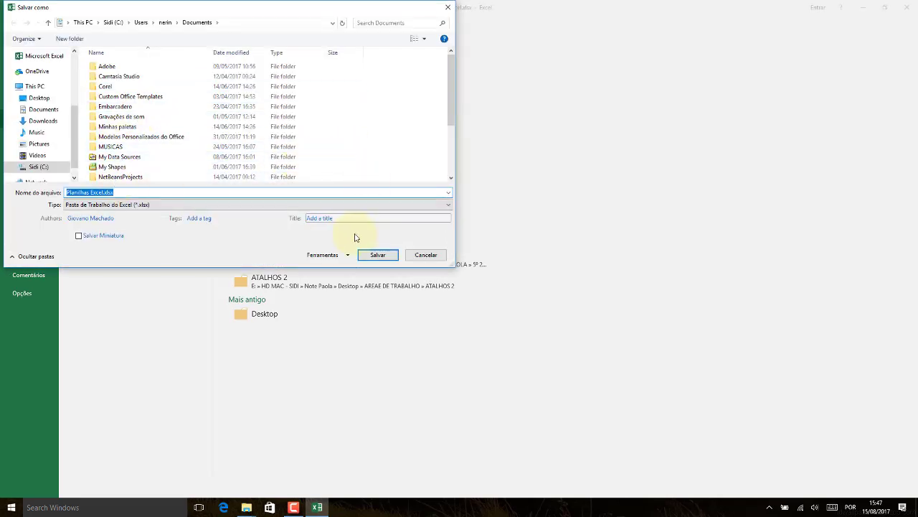
{"action": "left_click", "coordinate": [326, 255]}
{"action": "left_click", "coordinate": [341, 290]}
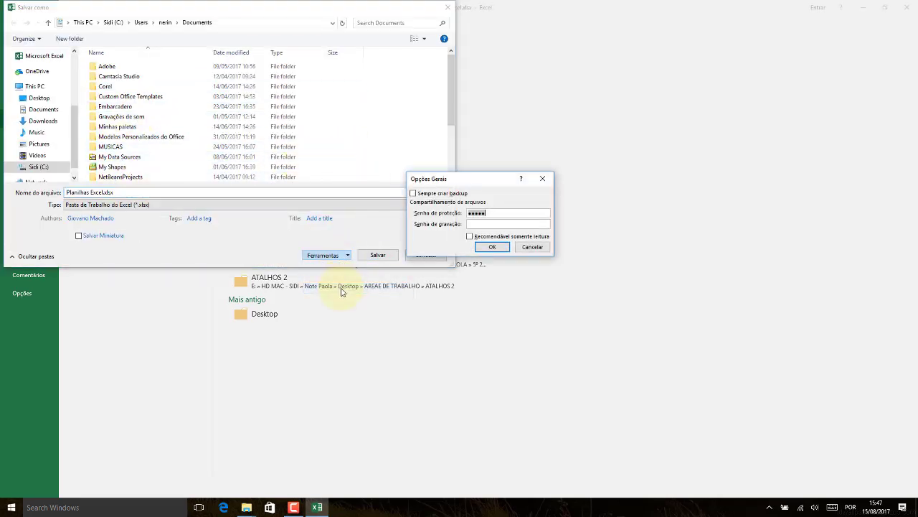
{"action": "left_click", "coordinate": [478, 225]}
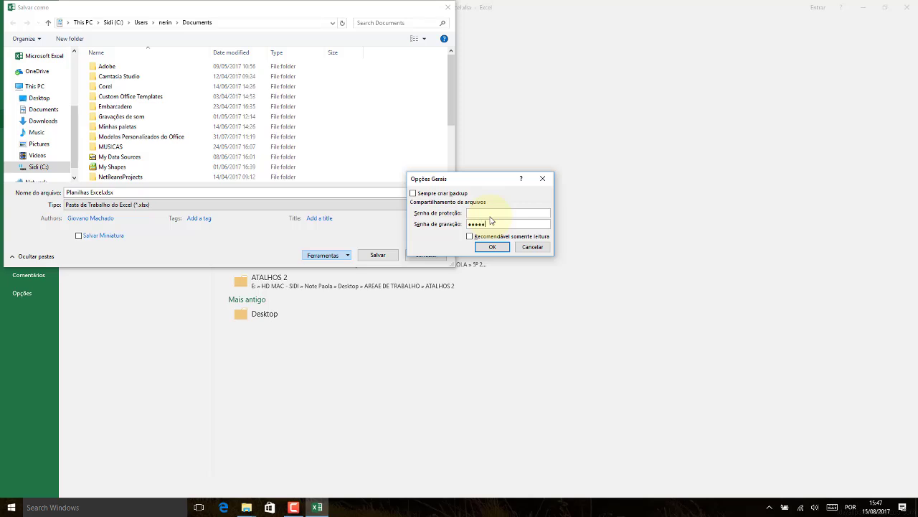
{"action": "left_click", "coordinate": [493, 247]}
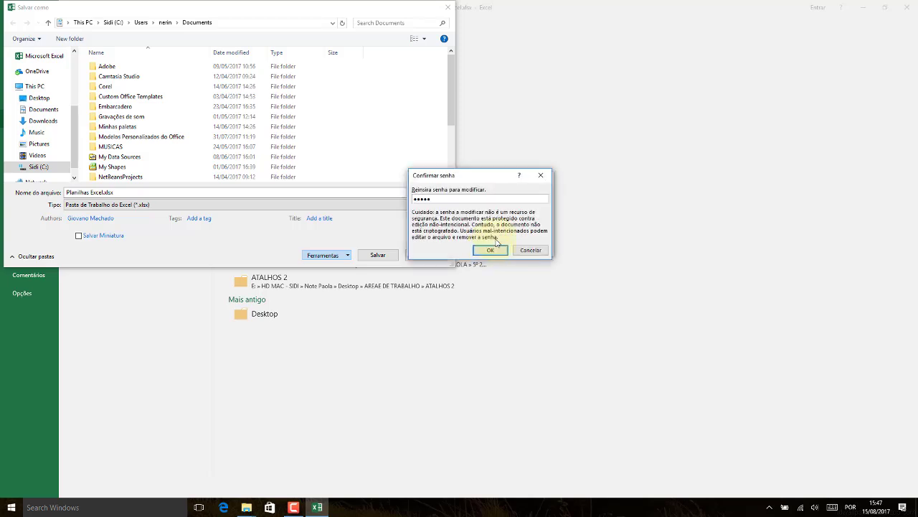
{"action": "left_click", "coordinate": [493, 249]}
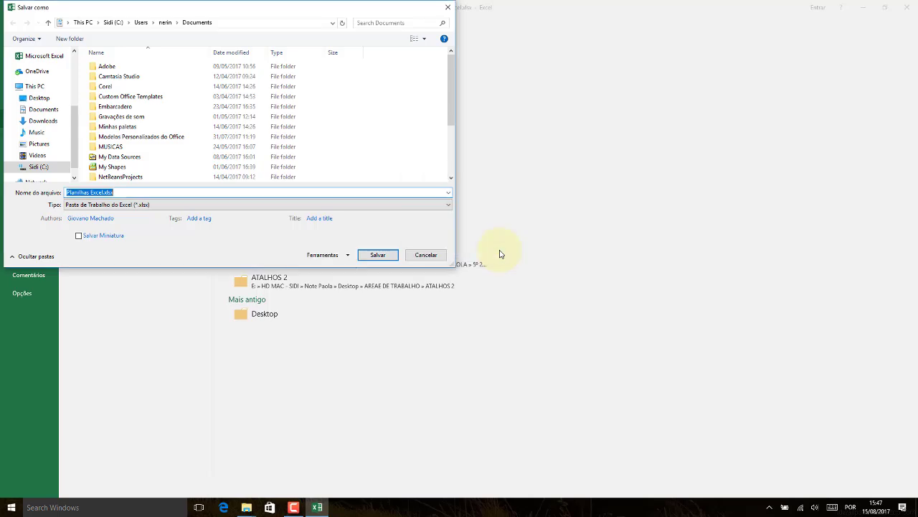
{"action": "left_click", "coordinate": [388, 257]}
{"action": "left_click", "coordinate": [478, 254]}
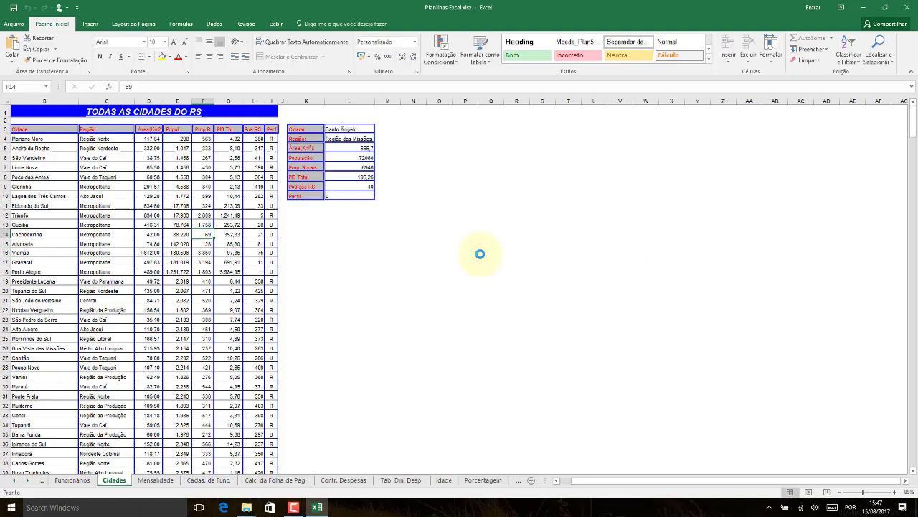
Step: Clear the contents of the E8:P29 block
{"action": "left_click", "coordinate": [240, 243]}
{"action": "left_click", "coordinate": [234, 206]}
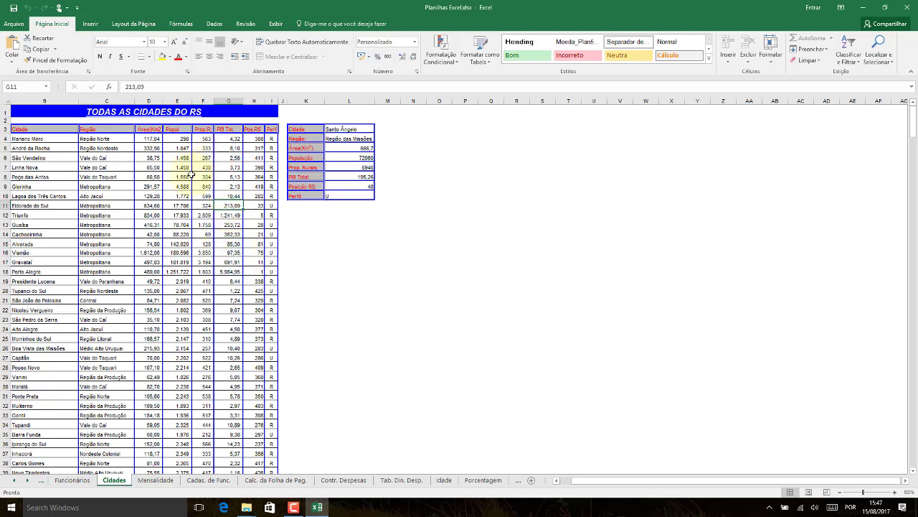
{"action": "left_click_drag", "start_coordinate": [191, 175], "coordinate": [447, 372]}
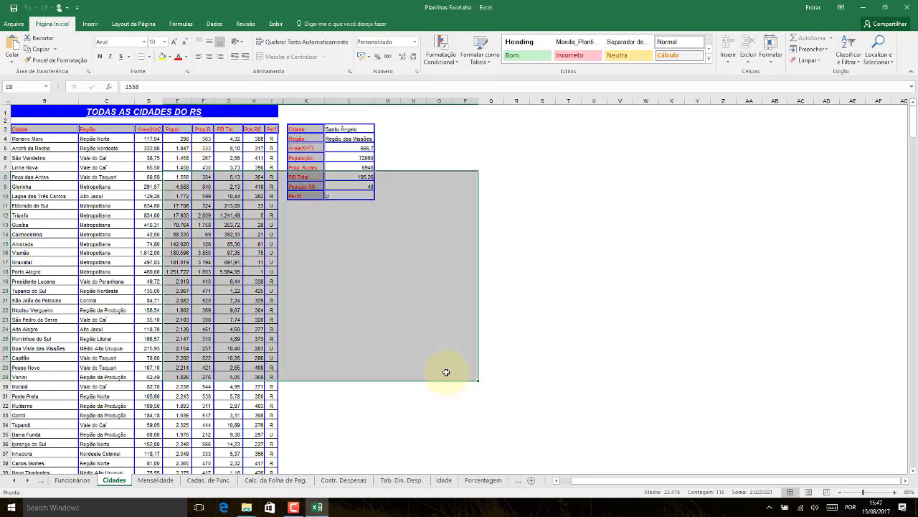
{"action": "key", "text": "Delete"}
Step: Widen column E, then close Excel
{"action": "left_click", "coordinate": [133, 205]}
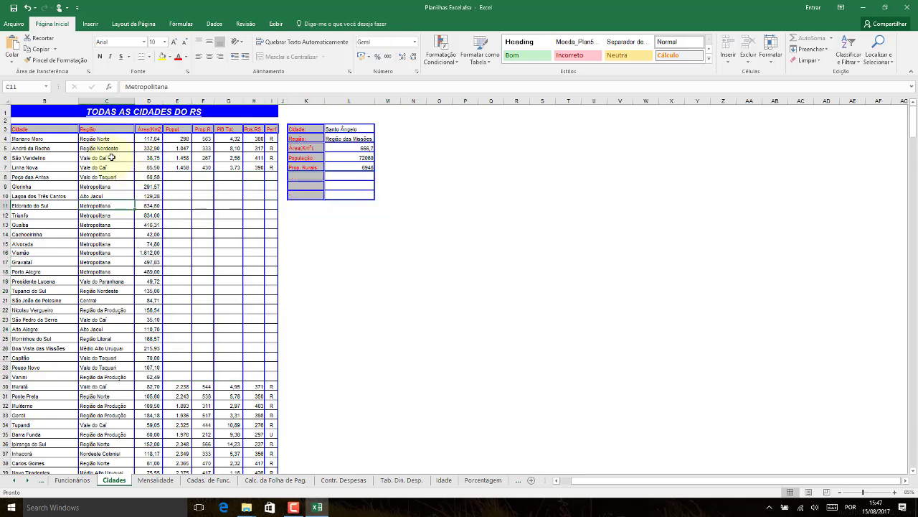
{"action": "left_click_drag", "start_coordinate": [112, 157], "coordinate": [152, 281]}
{"action": "left_click", "coordinate": [237, 375]}
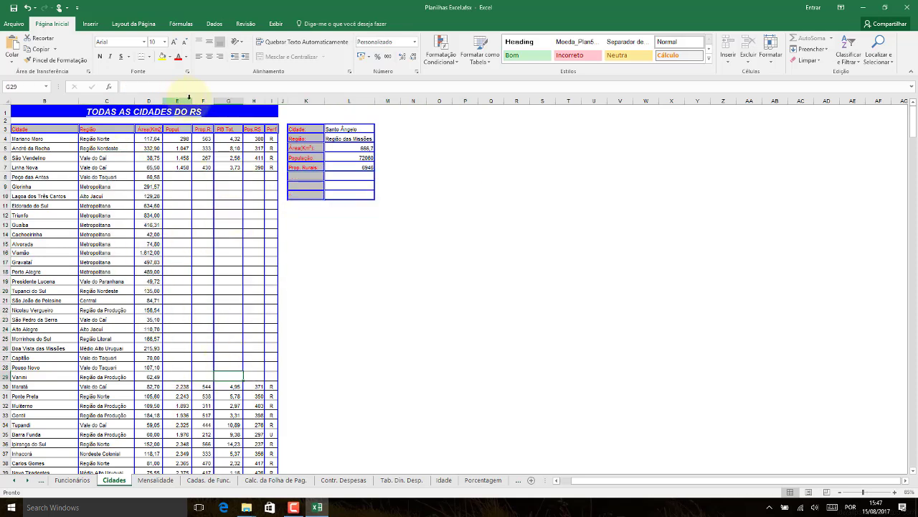
{"action": "left_click_drag", "start_coordinate": [189, 98], "coordinate": [239, 101]}
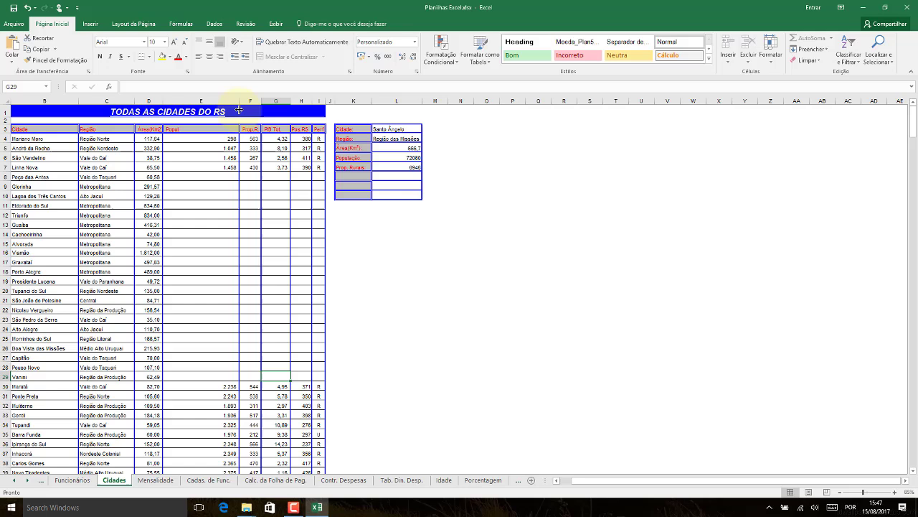
{"action": "left_click", "coordinate": [163, 185]}
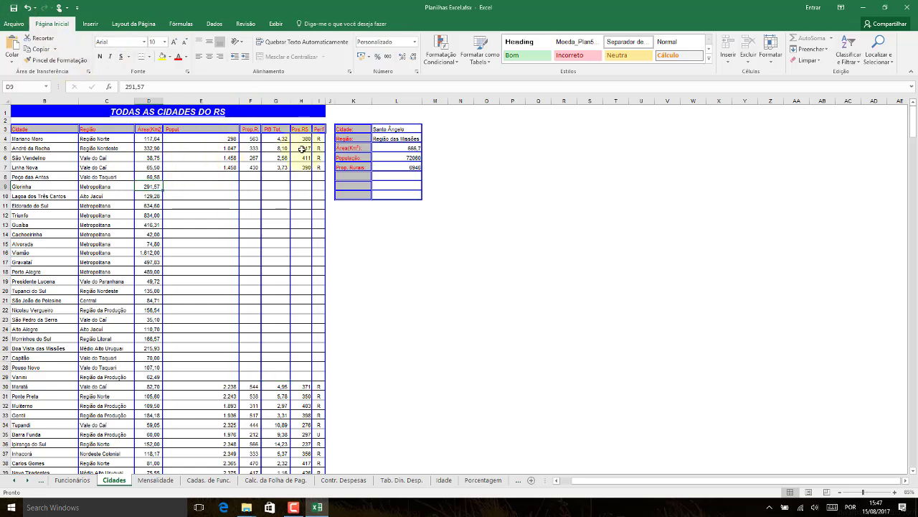
{"action": "left_click", "coordinate": [905, 7]}
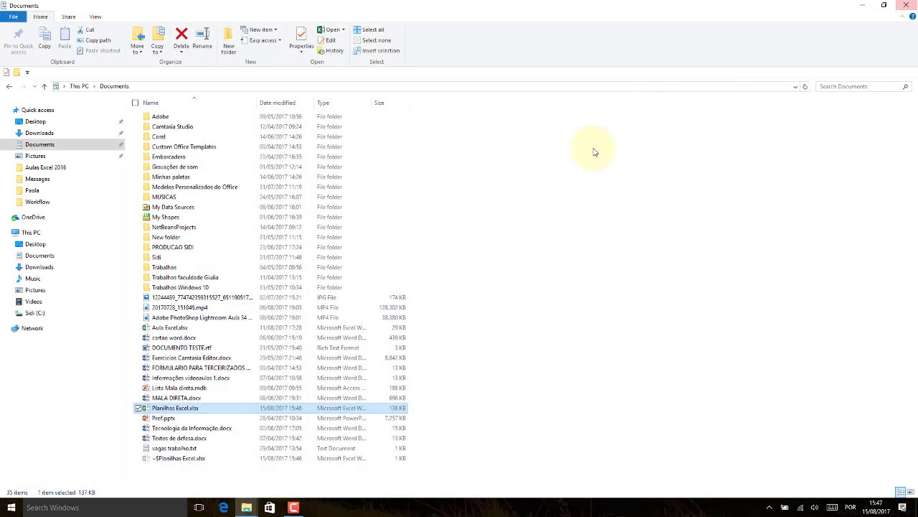
Step: Reopen Planilhas Excel.xlsx from the Documents folder in File Explorer
{"action": "double_click", "coordinate": [163, 409]}
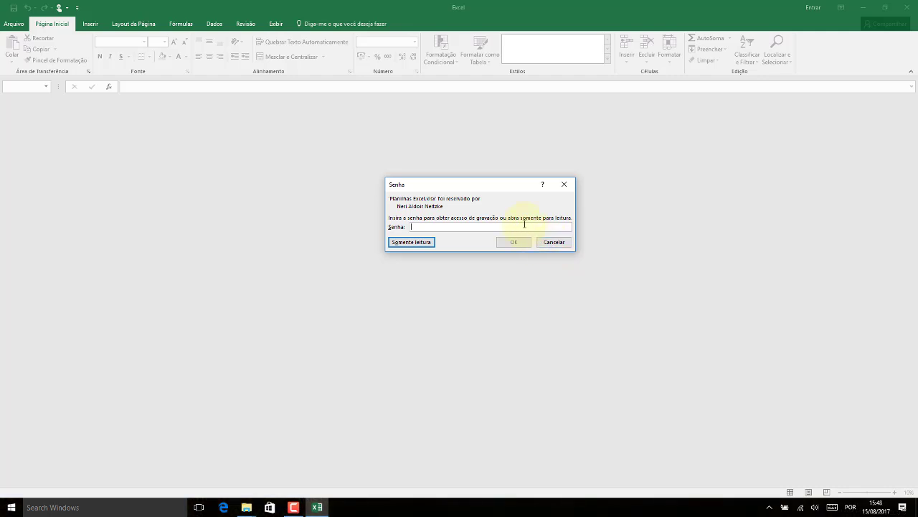
Step: Dismiss the first password prompt, close Excel, then open the workbook via Somente leitura
{"action": "left_click", "coordinate": [554, 241]}
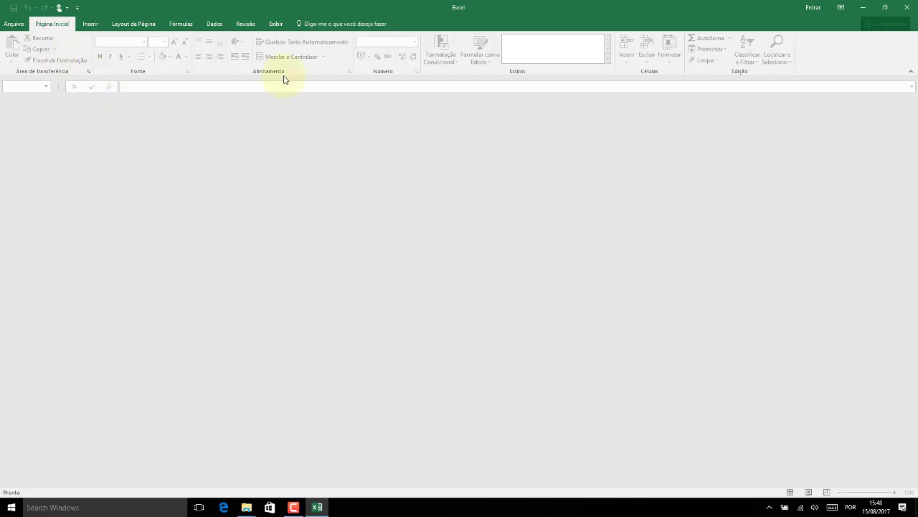
{"action": "left_click", "coordinate": [907, 7]}
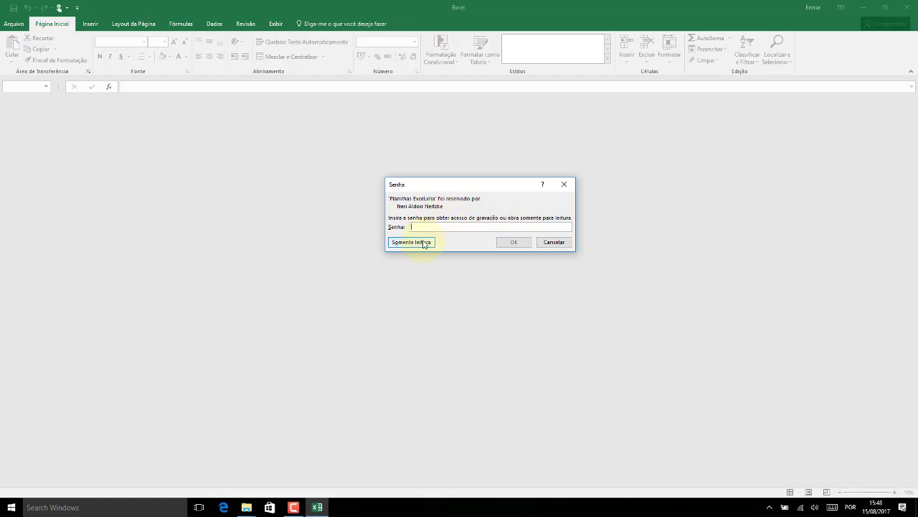
{"action": "left_click", "coordinate": [420, 242]}
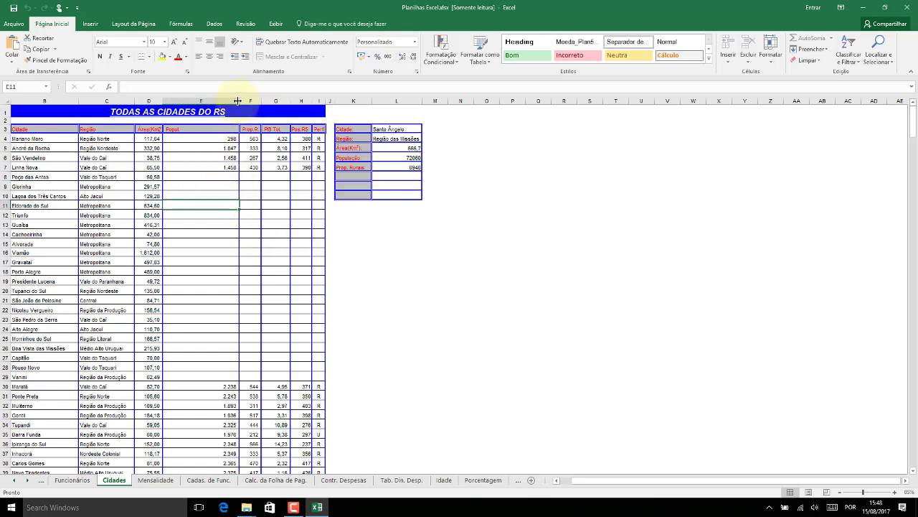
Step: Narrow column E and widen column G
{"action": "left_click_drag", "start_coordinate": [239, 100], "coordinate": [193, 100]}
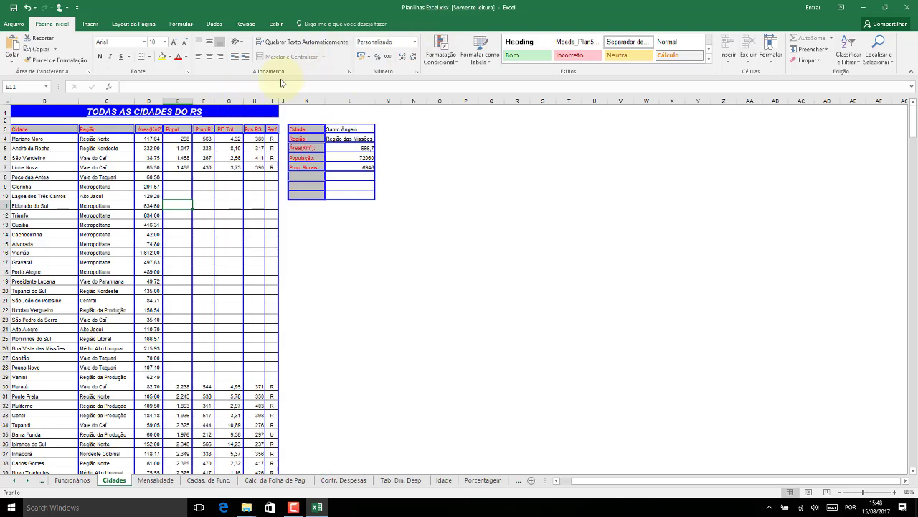
{"action": "left_click_drag", "start_coordinate": [244, 101], "coordinate": [287, 102]}
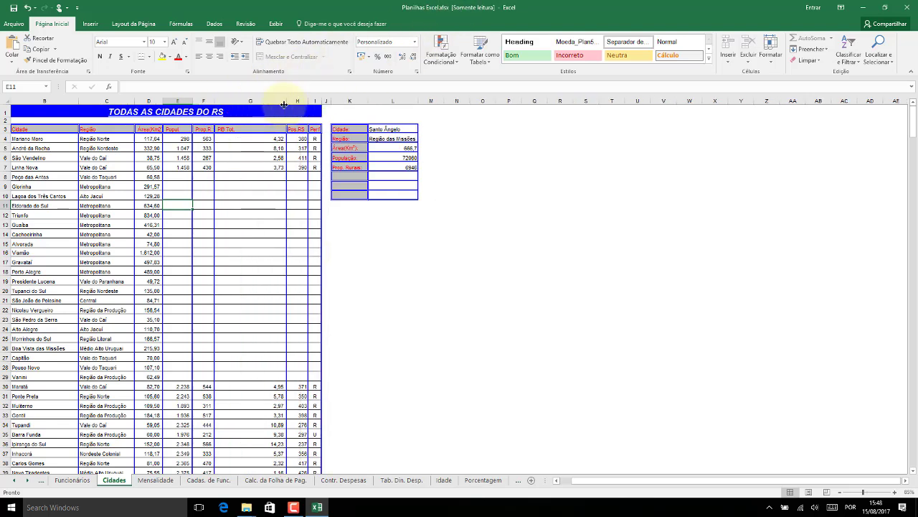
{"action": "left_click", "coordinate": [357, 233]}
Step: Attempt to save the read-only workbook, cancel the Save As general options, and close it
{"action": "left_click", "coordinate": [13, 7]}
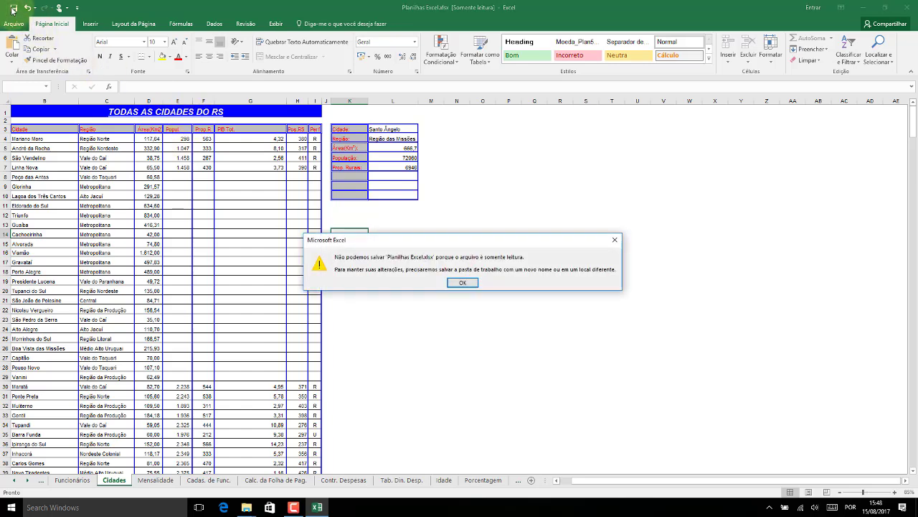
{"action": "left_click", "coordinate": [462, 282]}
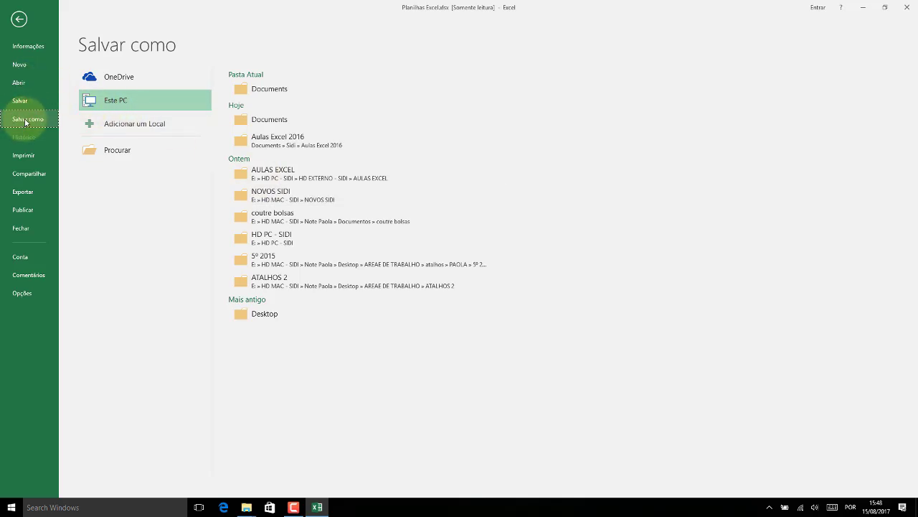
{"action": "left_click", "coordinate": [262, 88]}
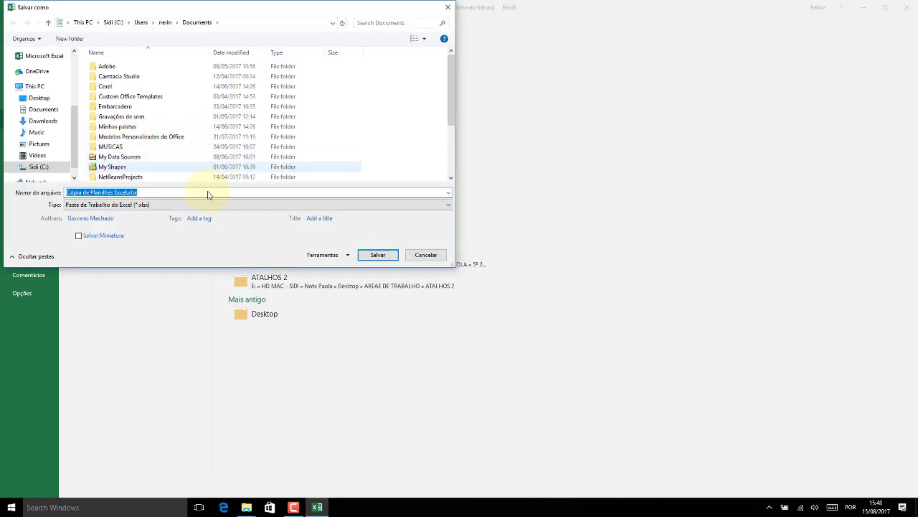
{"action": "left_click", "coordinate": [348, 255]}
{"action": "left_click", "coordinate": [384, 344]}
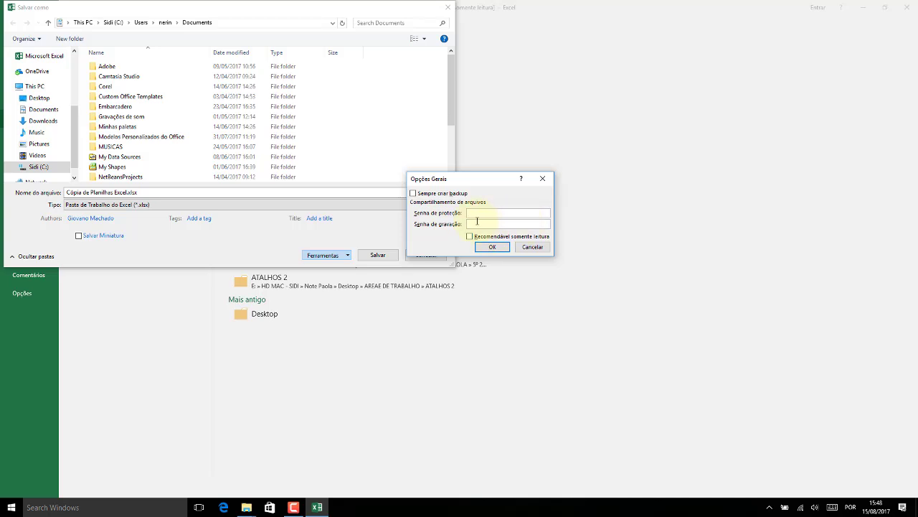
{"action": "left_click", "coordinate": [533, 247]}
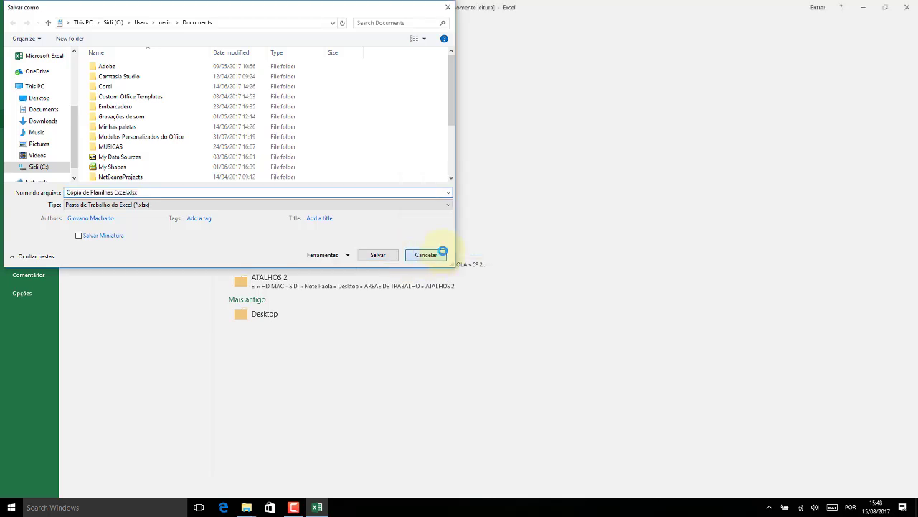
{"action": "left_click", "coordinate": [442, 252]}
{"action": "left_click", "coordinate": [907, 7]}
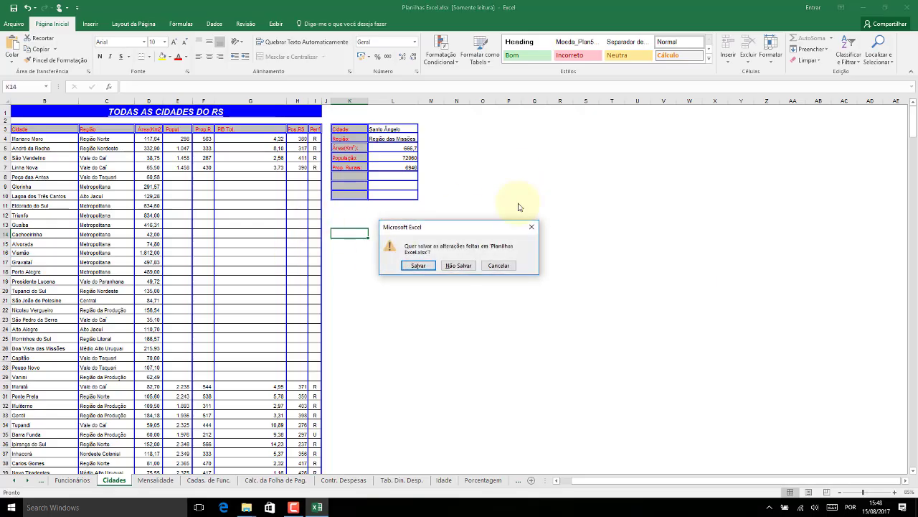
Step: Discard the changes with 'Não Salvar' and reopen Planilhas Excel.xlsx from Documents
{"action": "left_click", "coordinate": [458, 265]}
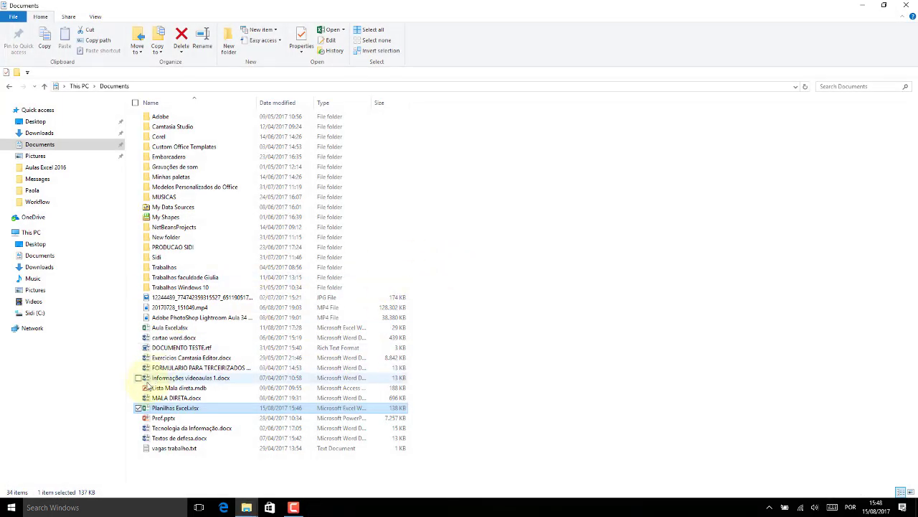
{"action": "double_click", "coordinate": [157, 409]}
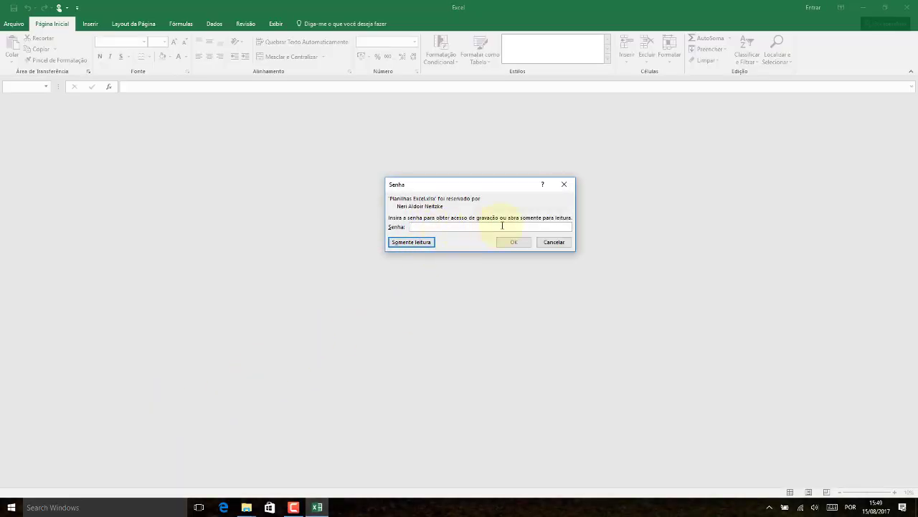
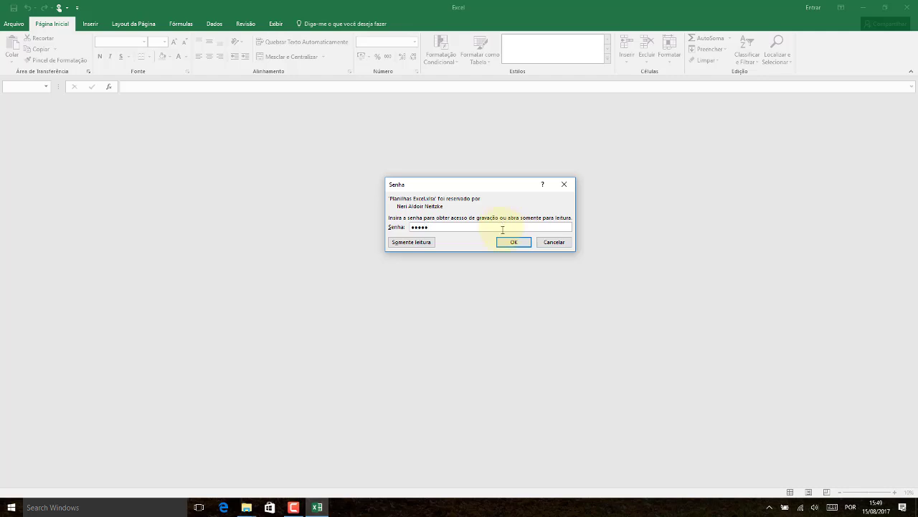
Step: Enter the write password to open Planilhas Excel.xlsx with full write access
{"action": "left_click", "coordinate": [514, 242]}
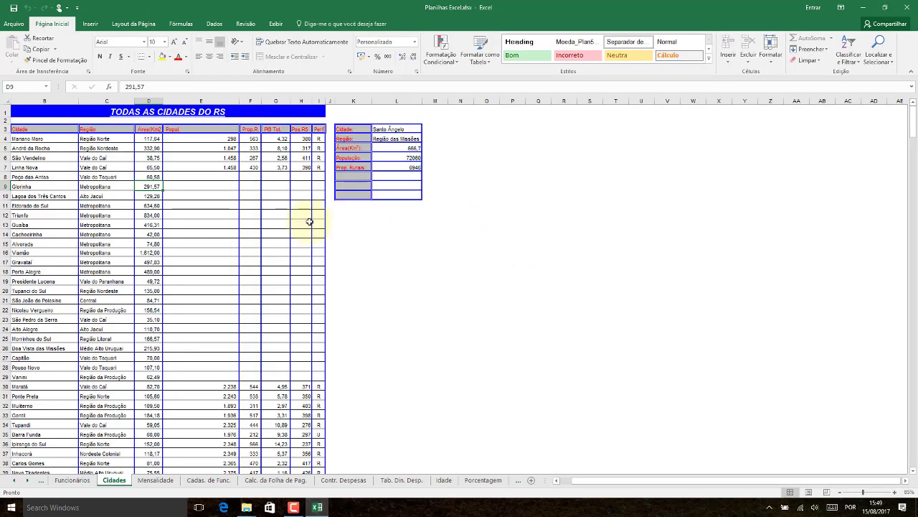
{"action": "left_click", "coordinate": [252, 225]}
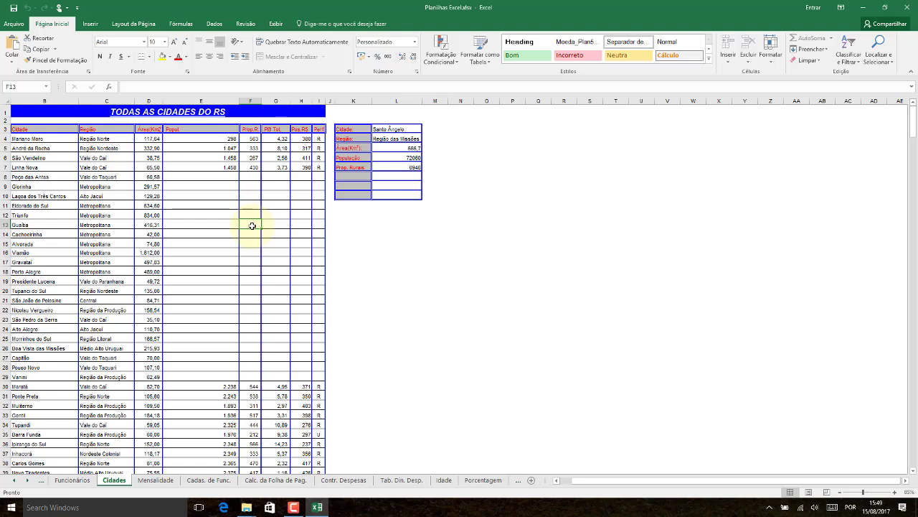
Step: Select the empty block E8 to row 29, then cell E6, and open the Arquivo info page
{"action": "mouse_move", "coordinate": [202, 177]}
{"action": "left_mouse_down"}
{"action": "mouse_move", "coordinate": [216, 329]}
{"action": "mouse_move", "coordinate": [324, 366]}
{"action": "left_mouse_up"}
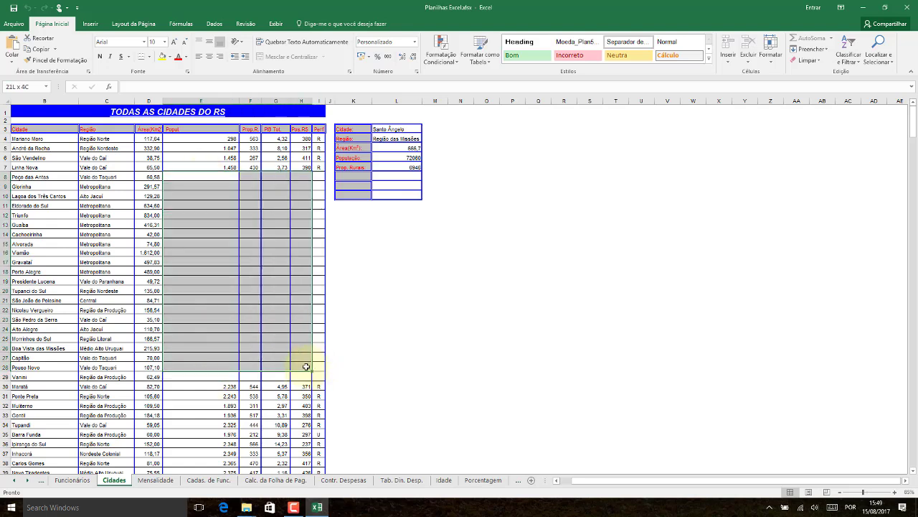
{"action": "left_click_drag", "start_coordinate": [324, 366], "coordinate": [323, 372]}
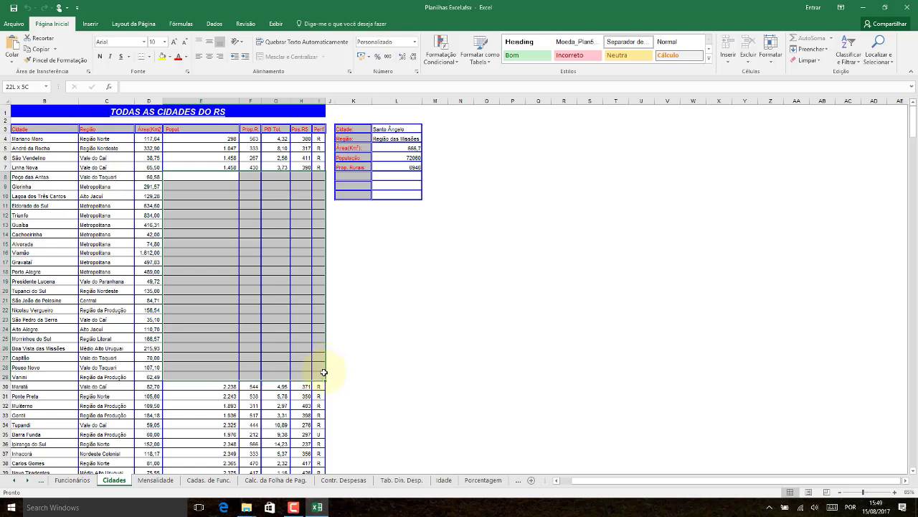
{"action": "left_click", "coordinate": [399, 326]}
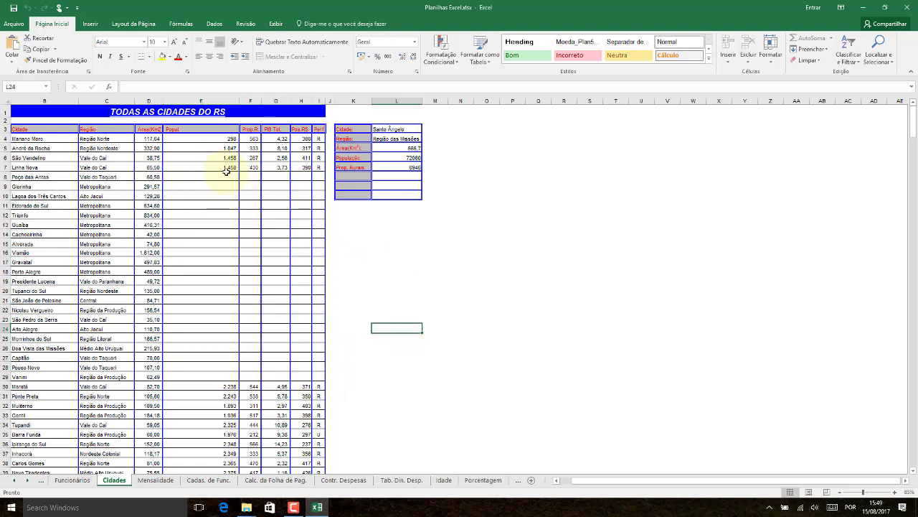
{"action": "left_click_drag", "start_coordinate": [240, 176], "coordinate": [318, 377]}
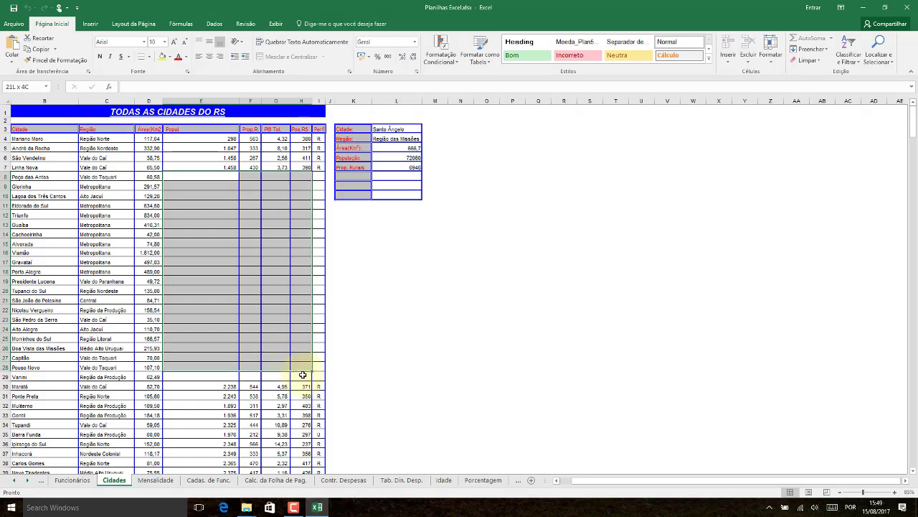
{"action": "left_click", "coordinate": [203, 157]}
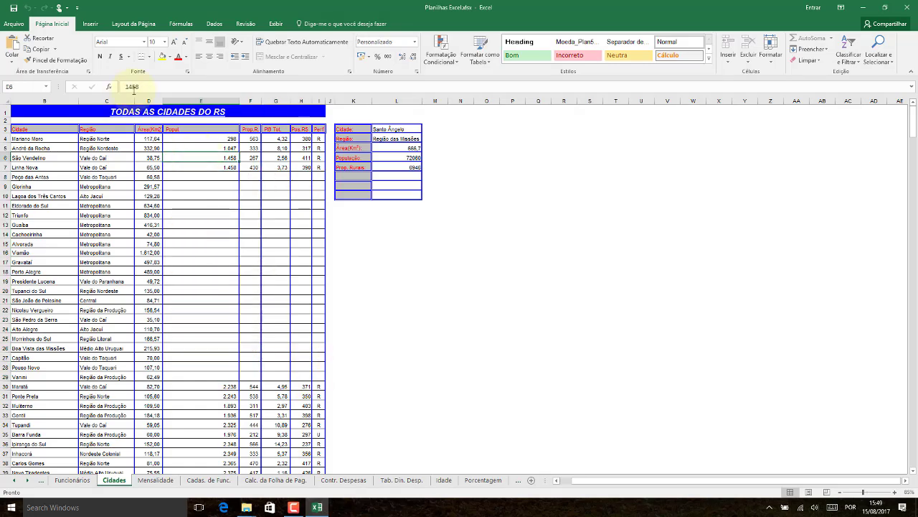
{"action": "left_click", "coordinate": [19, 27]}
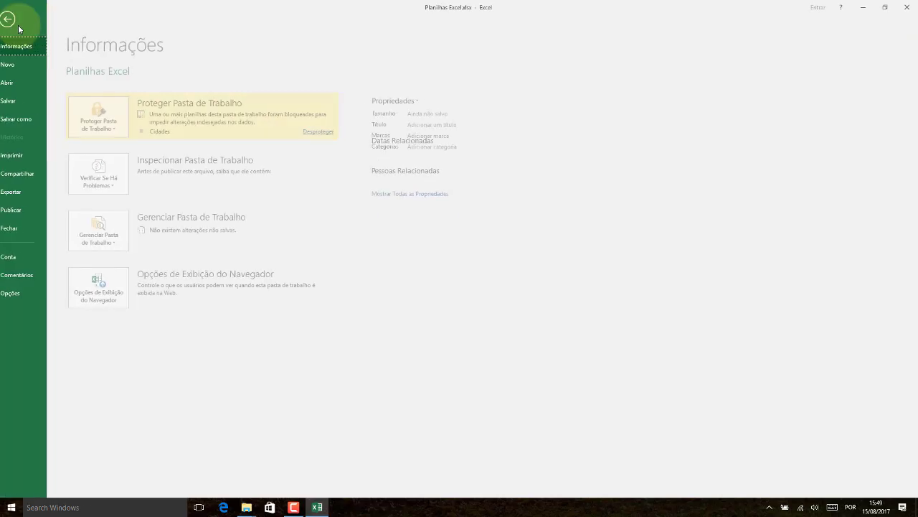
Step: Clear the write password in General Options and overwrite Planilhas Excel.xlsx in Documents
{"action": "left_click", "coordinate": [33, 120]}
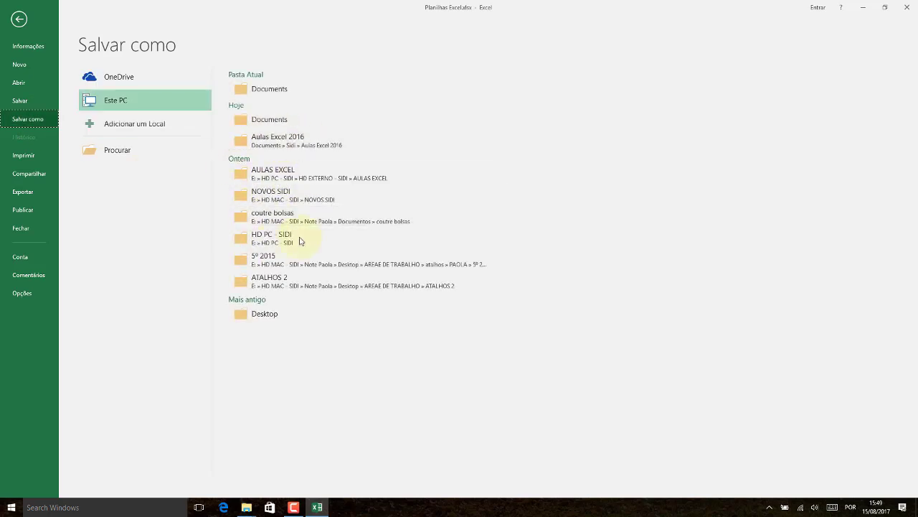
{"action": "left_click", "coordinate": [276, 89]}
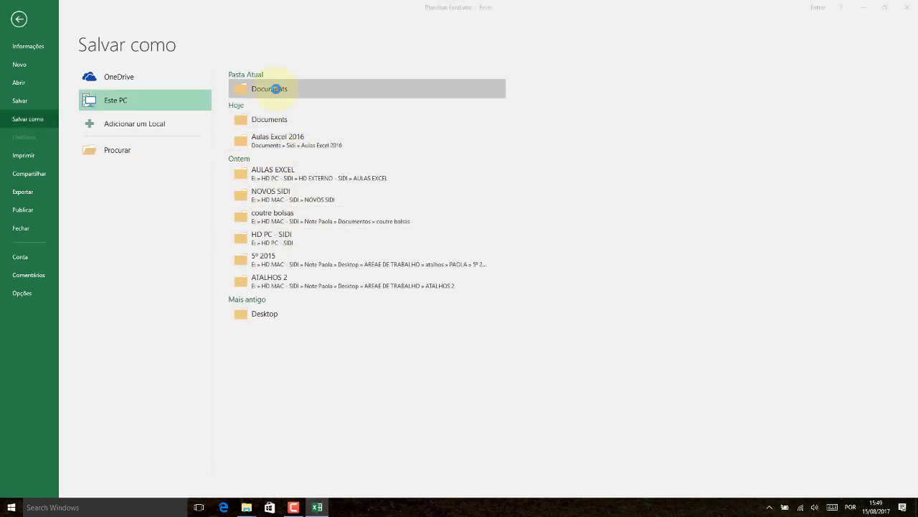
{"action": "left_click", "coordinate": [347, 256]}
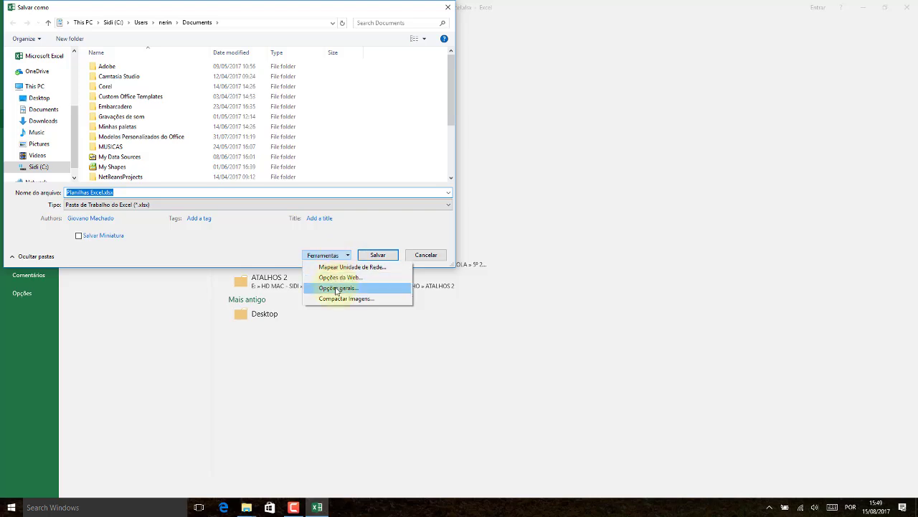
{"action": "left_click", "coordinate": [338, 288]}
{"action": "double_click", "coordinate": [476, 224]}
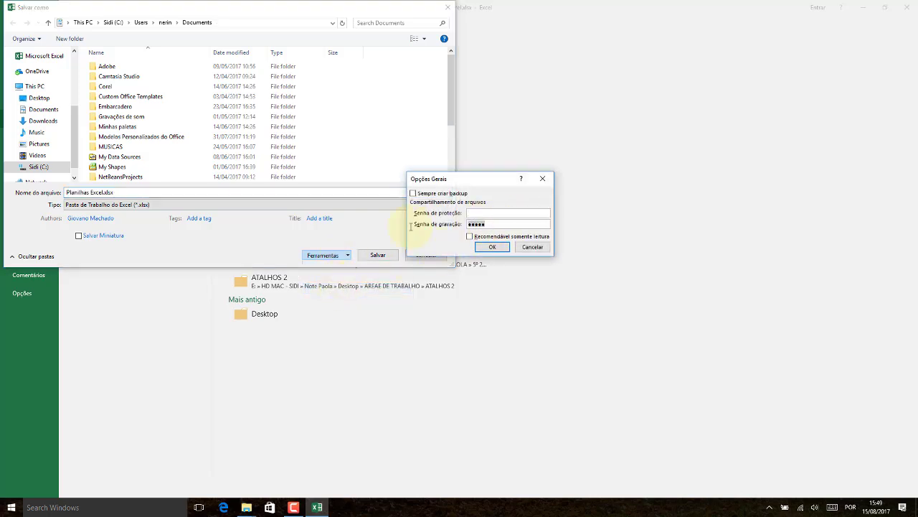
{"action": "left_click", "coordinate": [492, 247]}
{"action": "left_click", "coordinate": [383, 260]}
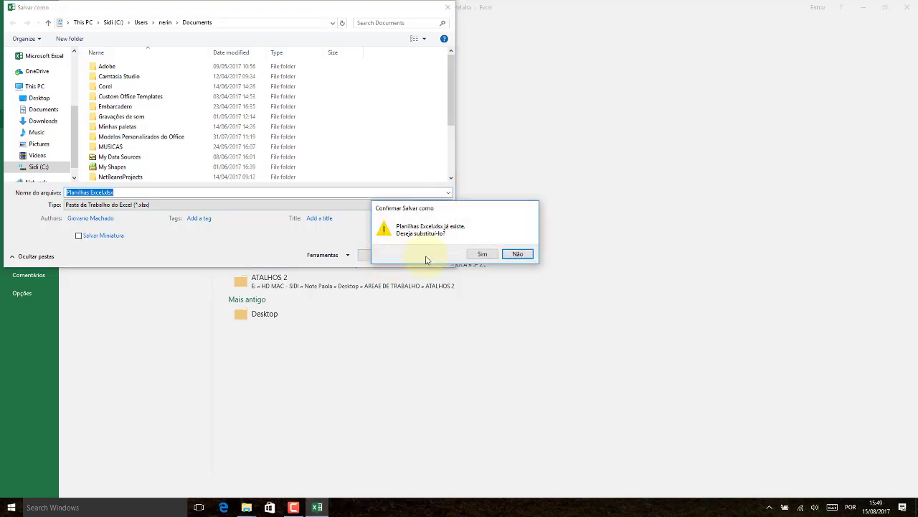
{"action": "left_click", "coordinate": [487, 255]}
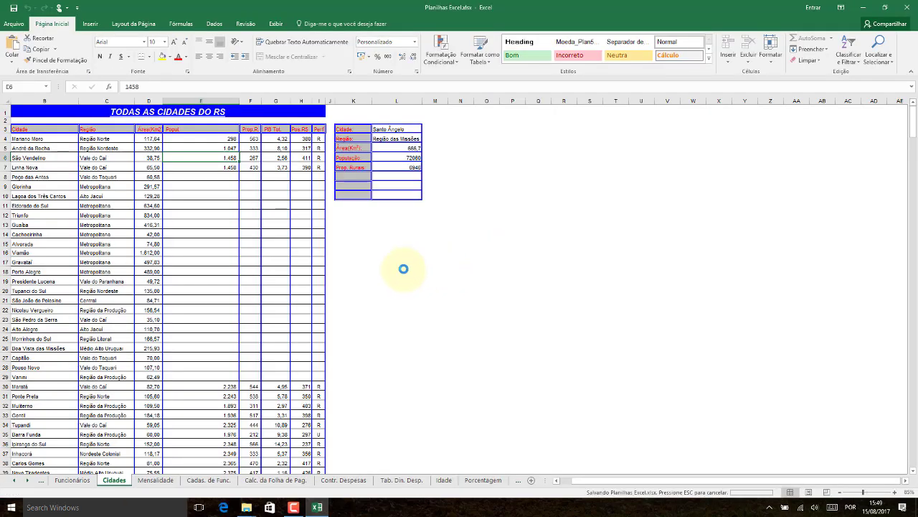
{"action": "left_click", "coordinate": [403, 264]}
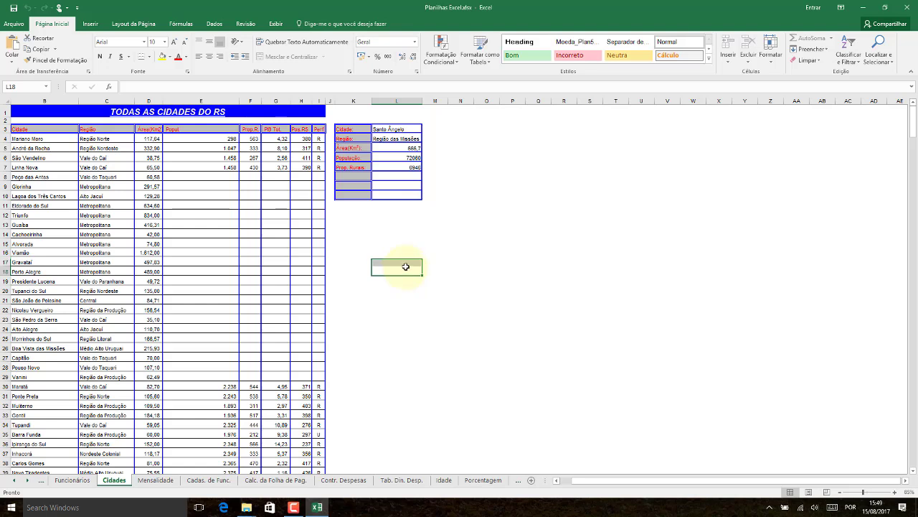
Step: Scroll back through the sheet tabs, open Notas de Geografia, and select cell F8
{"action": "left_click", "coordinate": [380, 253]}
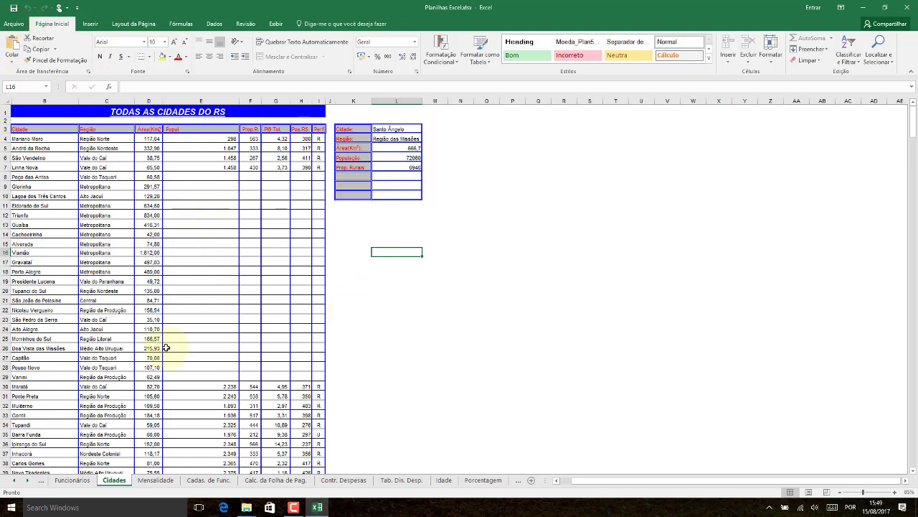
{"action": "left_click", "coordinate": [14, 485]}
{"action": "left_click", "coordinate": [14, 485]}
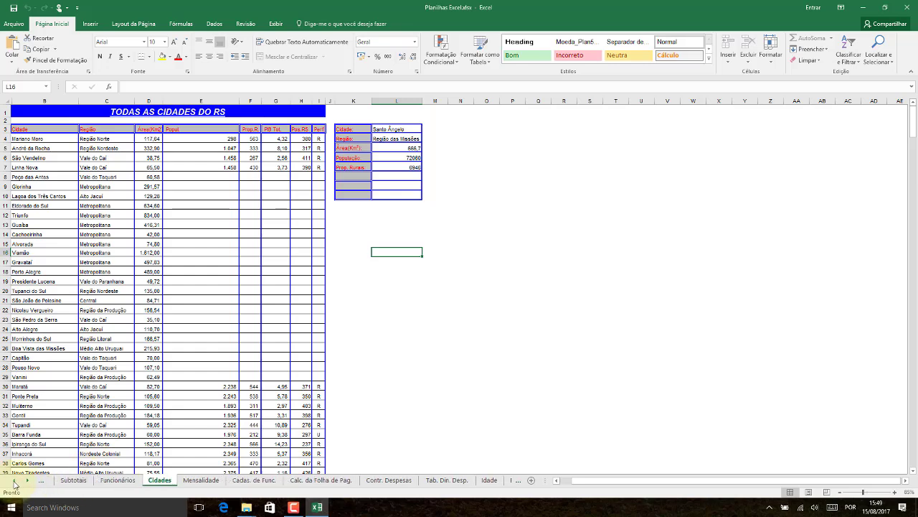
{"action": "left_click", "coordinate": [14, 485]}
{"action": "left_click", "coordinate": [14, 485]}
{"action": "left_click", "coordinate": [14, 485]}
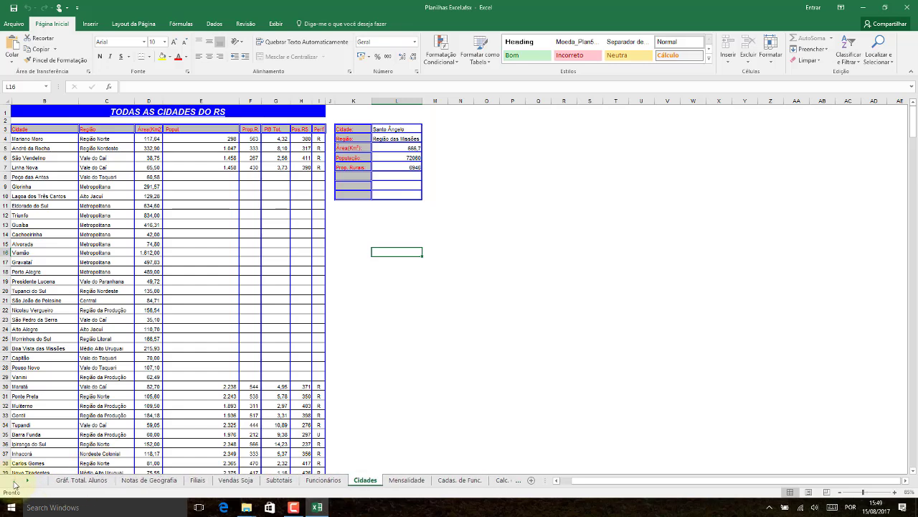
{"action": "left_click", "coordinate": [153, 480]}
{"action": "left_click", "coordinate": [207, 170]}
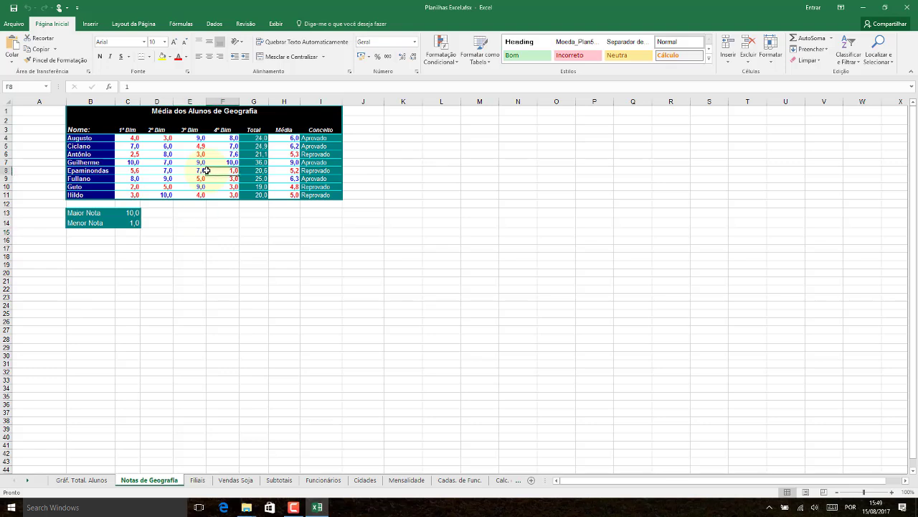